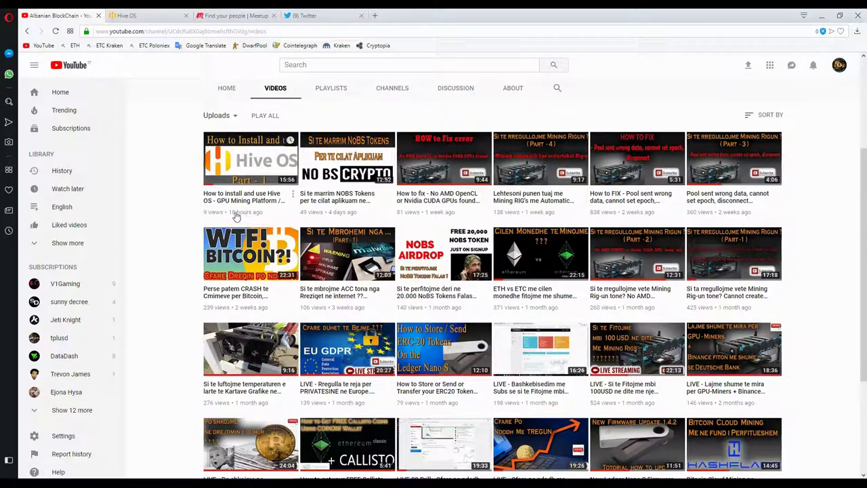
# Open the channel's video on installing and using Hive OS Part 1, pause it, and show its description with the registration details.
pyautogui.click(246, 156)
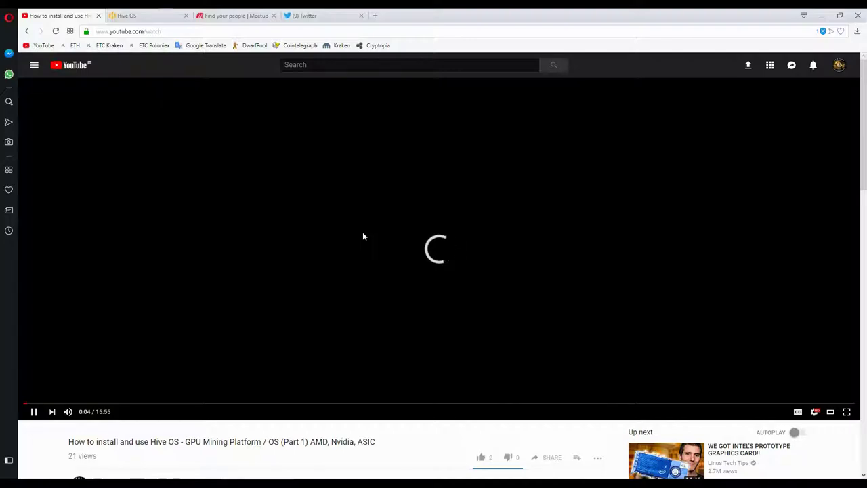
pyautogui.scroll(-1, 360, 237)
pyautogui.scroll(-1, 361, 237)
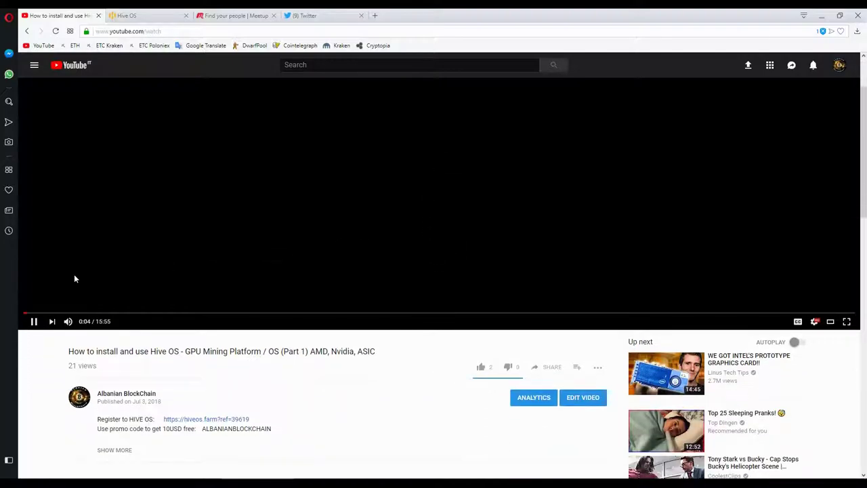
pyautogui.click(194, 269)
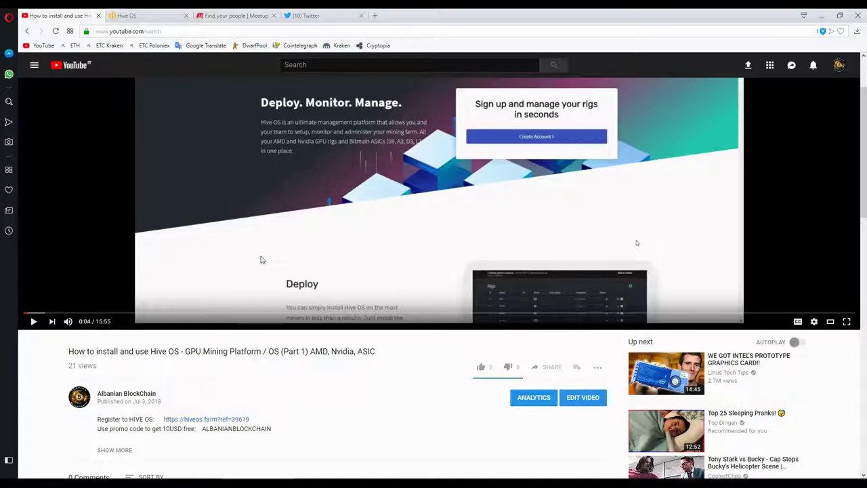
pyautogui.scroll(-3, 262, 260)
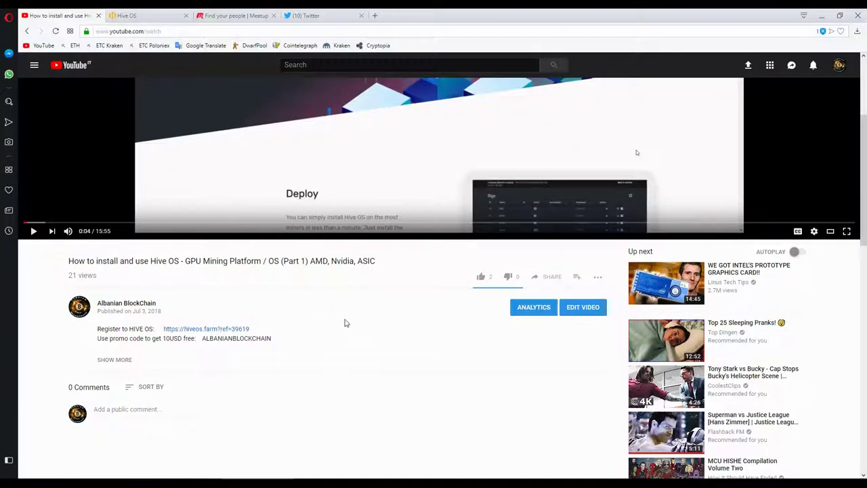
pyautogui.scroll(1, 344, 323)
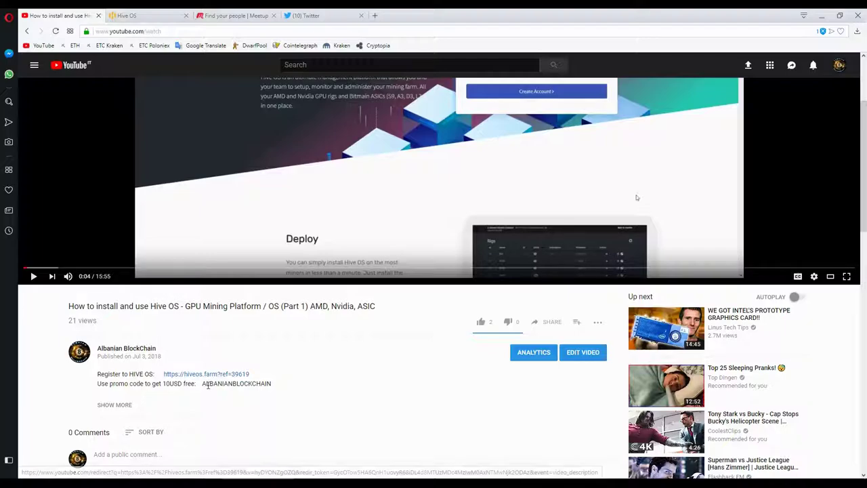
# Close the existing Hive OS registration page, follow the video description's registration link, and open the Create Account form.
pyautogui.click(129, 14)
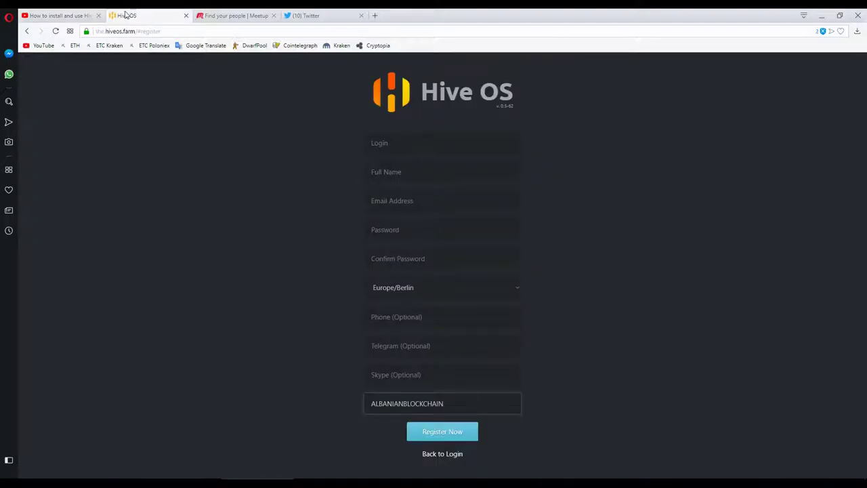
pyautogui.click(185, 15)
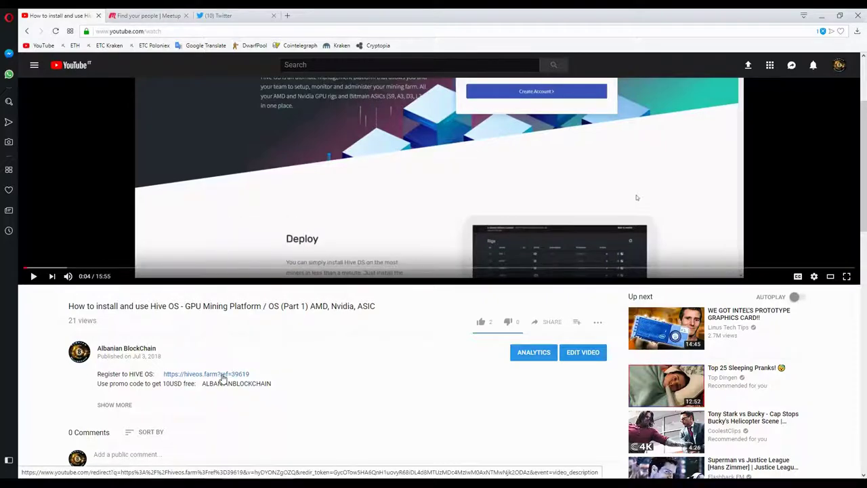
pyautogui.click(223, 379)
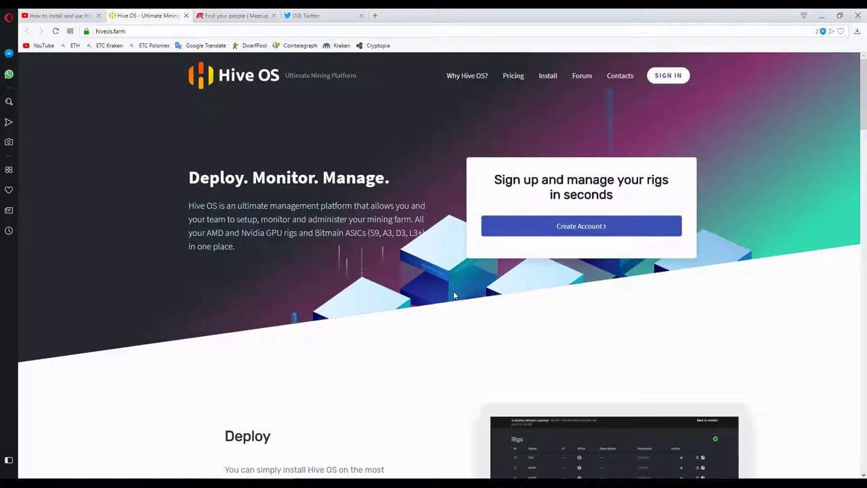
pyautogui.click(580, 231)
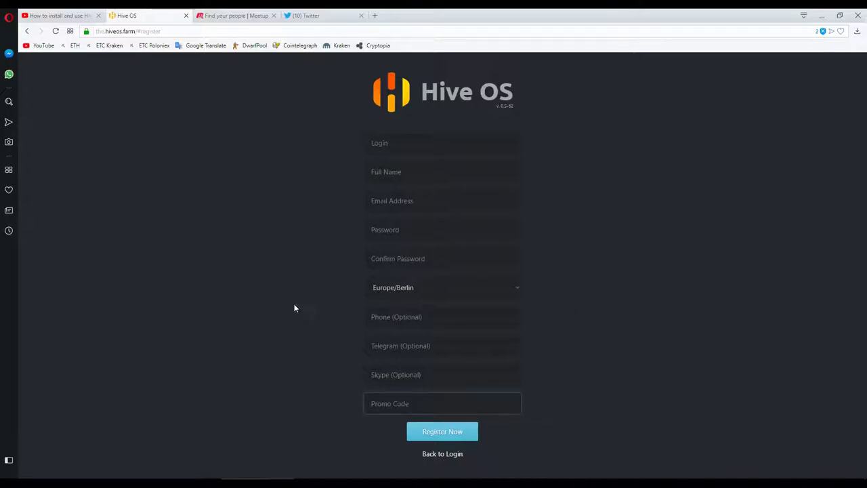
# Copy the promo code ALBANIANBLOCKCHAIN from the video description into the registration form's Promo Code field.
pyautogui.click(58, 16)
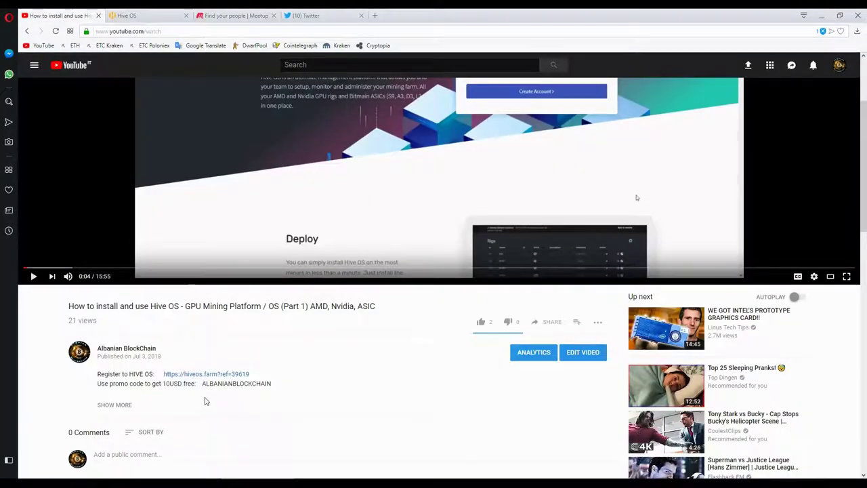
pyautogui.moveTo(201, 383); pyautogui.dragTo(274, 388)
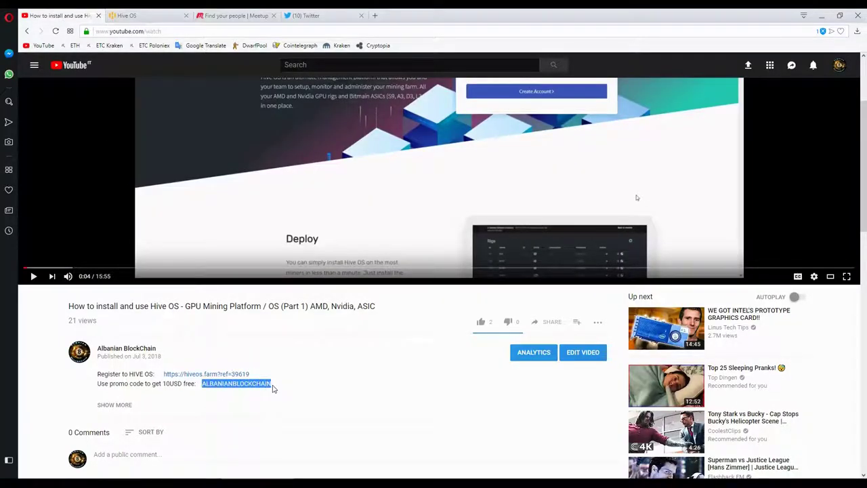
pyautogui.click(225, 369)
pyautogui.click(139, 15)
pyautogui.rightClick(418, 406)
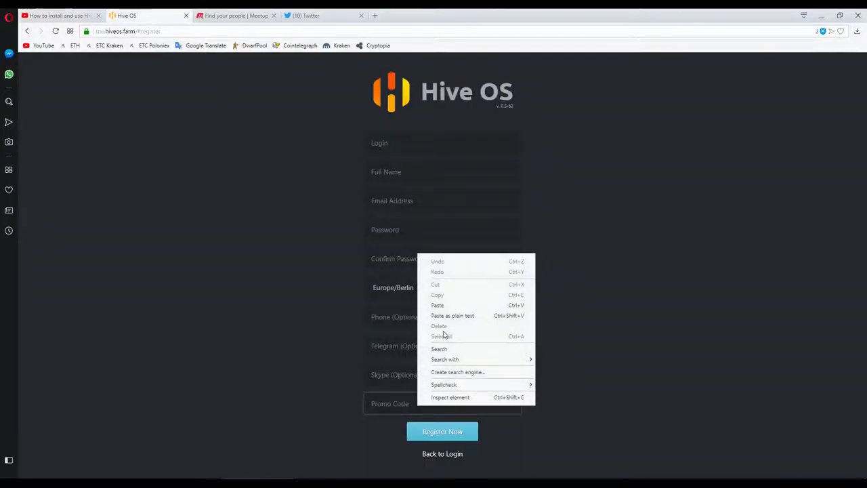
pyautogui.click(437, 304)
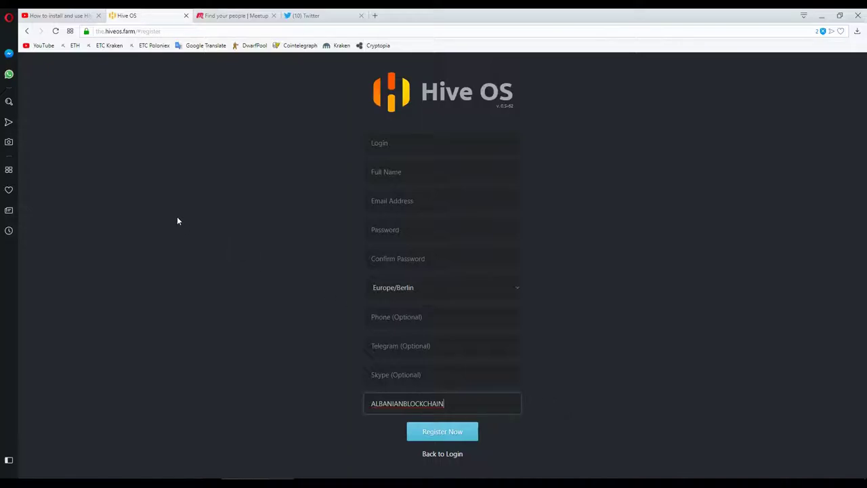
# Switch to the Chrome window with the Hive OS site, sign in, and enter the farm's monitoring dashboard.
pyautogui.click(47, 15)
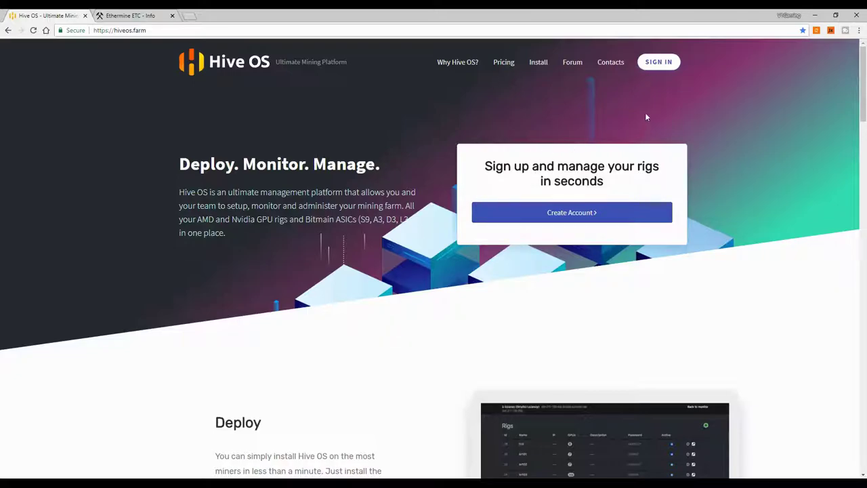
pyautogui.click(656, 63)
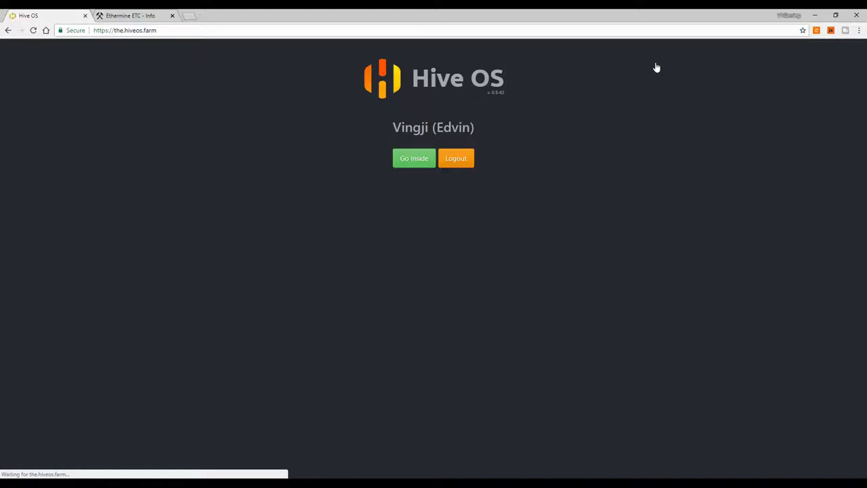
pyautogui.click(413, 160)
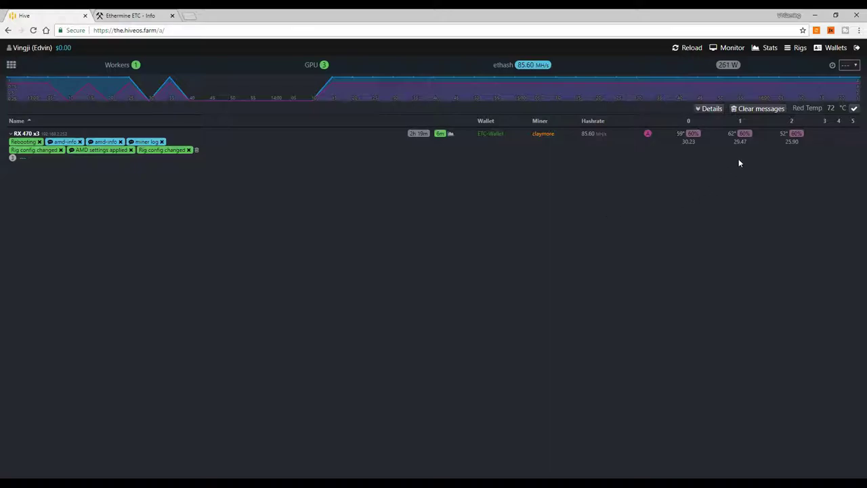
# Open the Wallets page and look through the saved wallets and the example wallets.
pyautogui.click(835, 47)
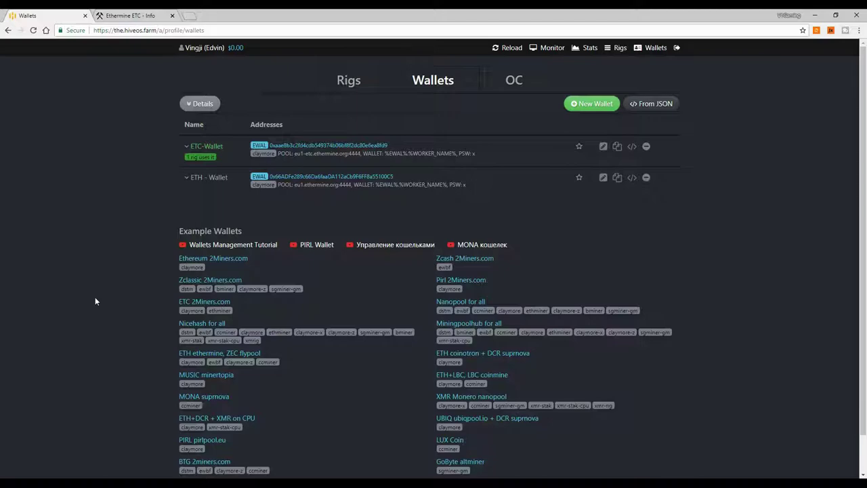
pyautogui.scroll(-1, 88, 276)
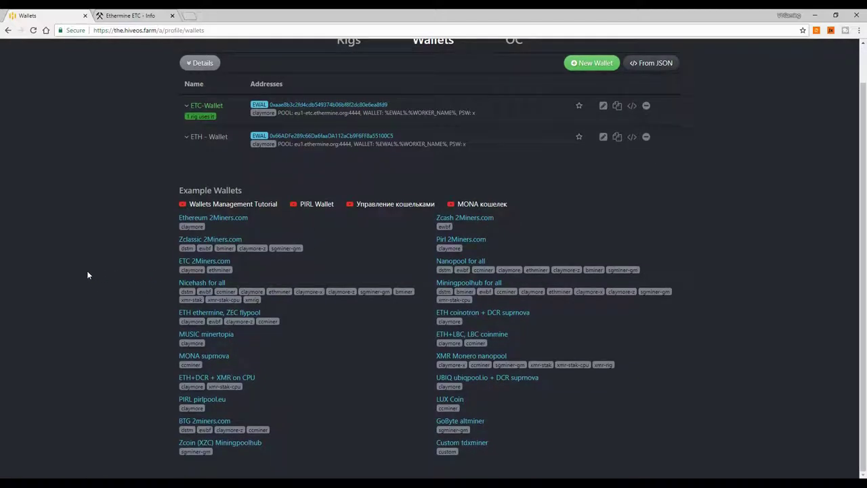
pyautogui.scroll(1, 305, 221)
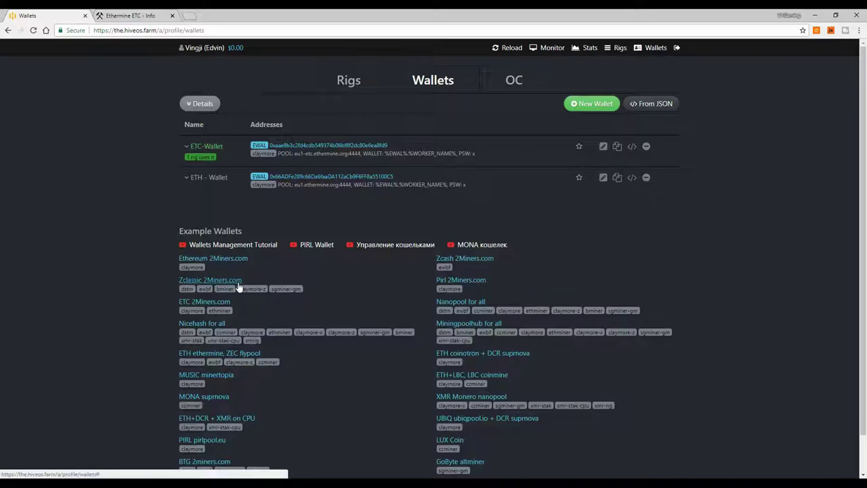
# Examine the prefilled settings of the example wallets Ethereum 2Miners.com and ETH ethermine, ZEC flypool, closing each without saving.
pyautogui.click(212, 258)
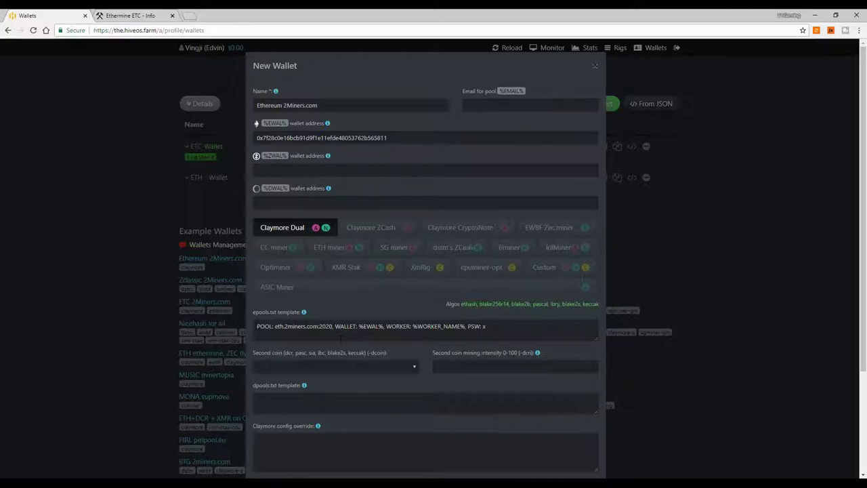
pyautogui.click(594, 66)
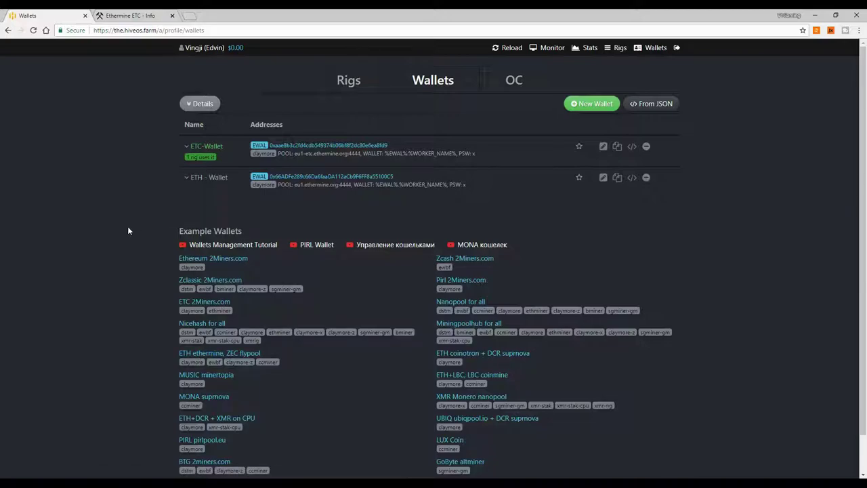
pyautogui.scroll(-1, 135, 226)
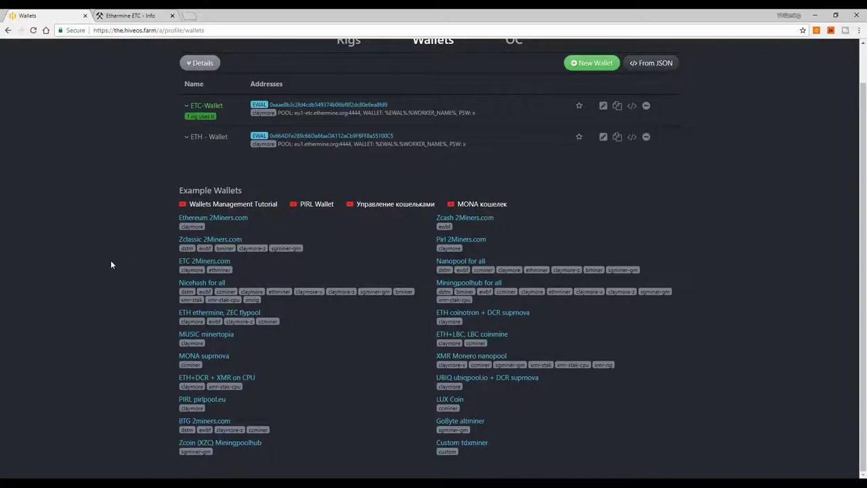
pyautogui.scroll(1, 112, 266)
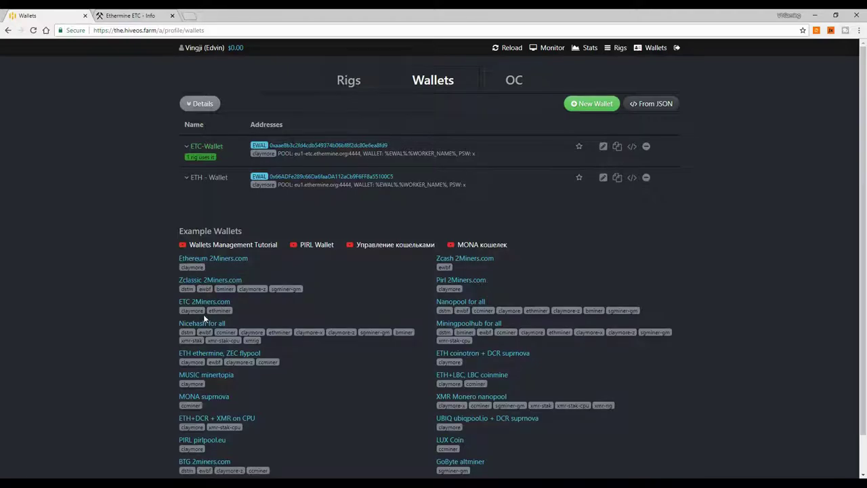
pyautogui.click(197, 355)
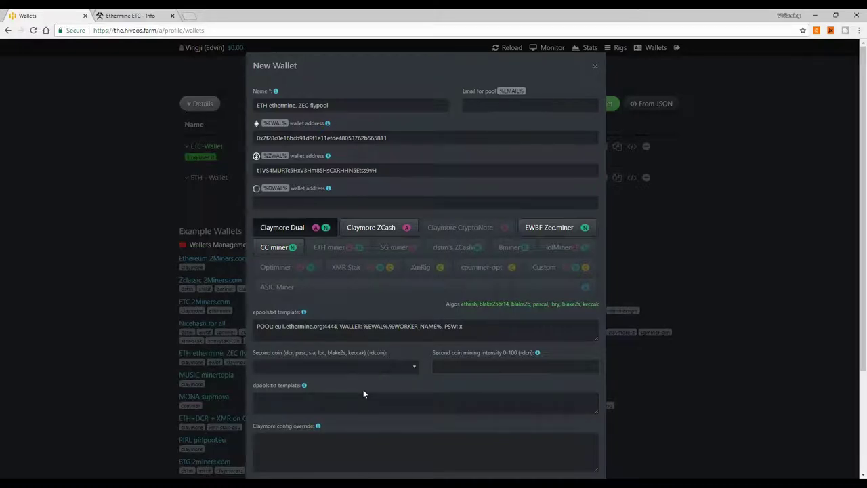
pyautogui.click(595, 69)
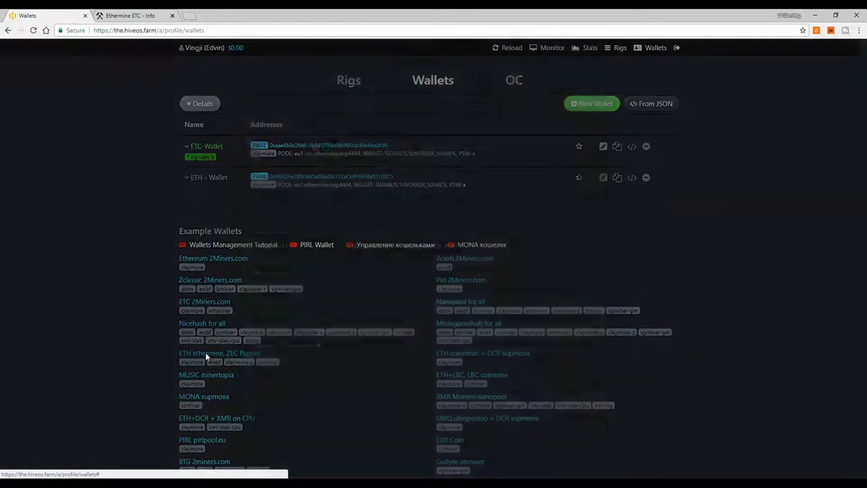
pyautogui.click(206, 355)
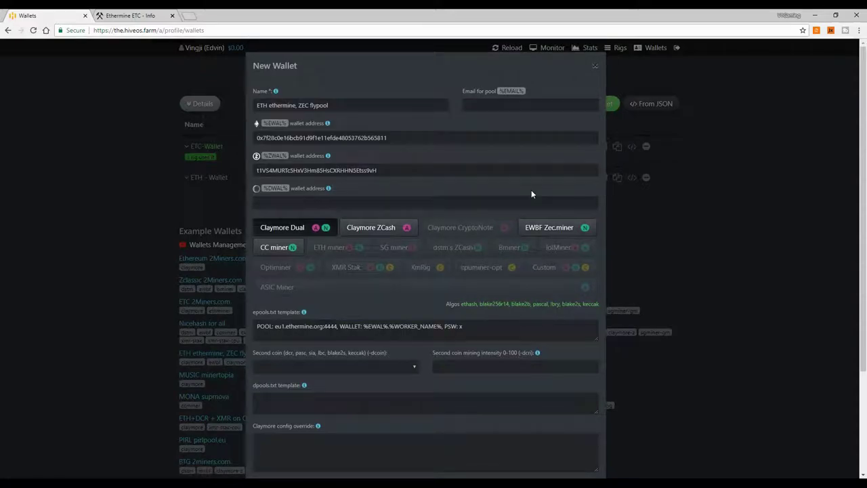
pyautogui.click(665, 206)
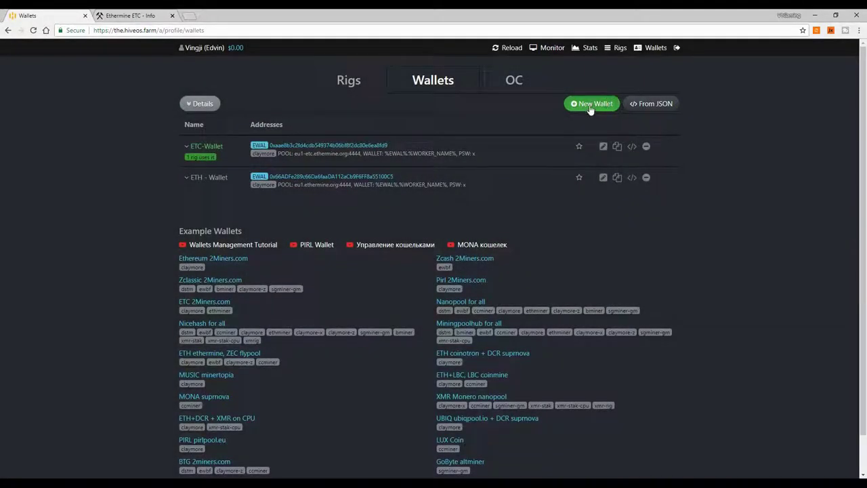
# Open a blank New Wallet form and view the saved suggestions for the wallet name, leaving the name empty.
pyautogui.click(600, 104)
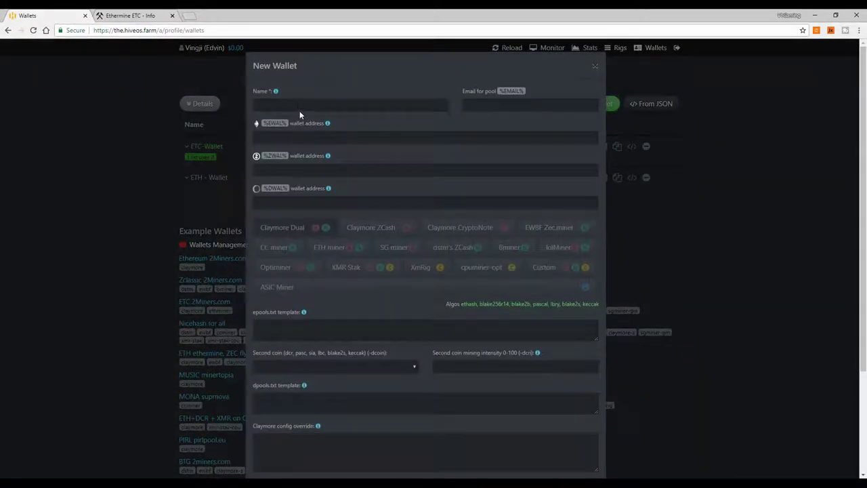
pyautogui.click(299, 105)
pyautogui.click(97, 166)
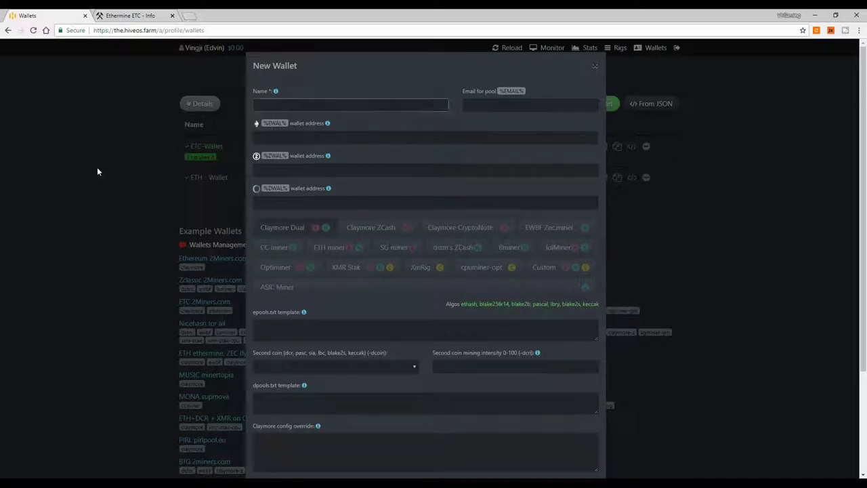
pyautogui.click(598, 106)
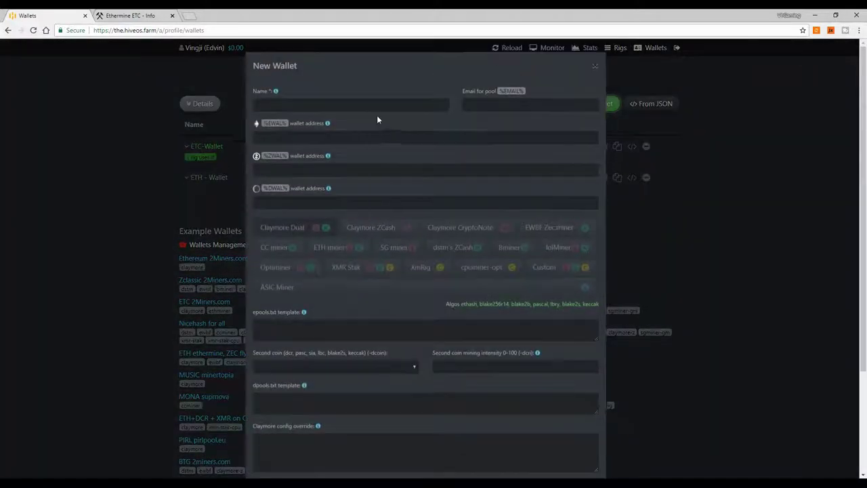
pyautogui.click(285, 106)
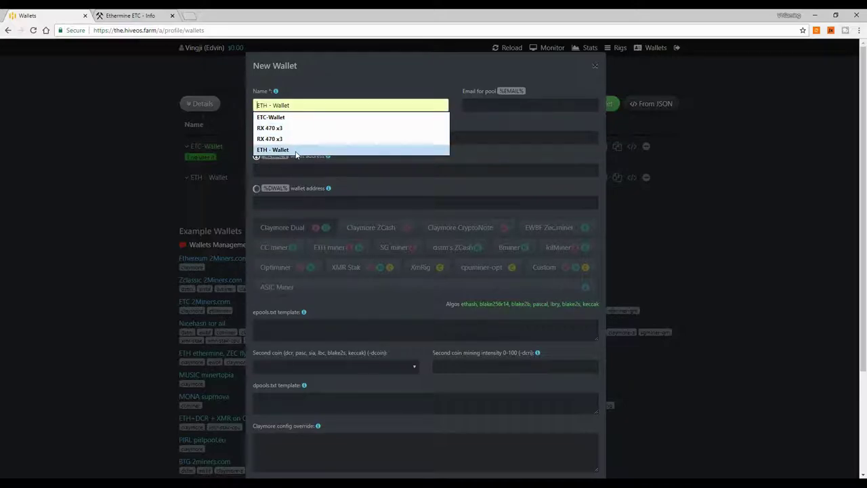
pyautogui.click(371, 183)
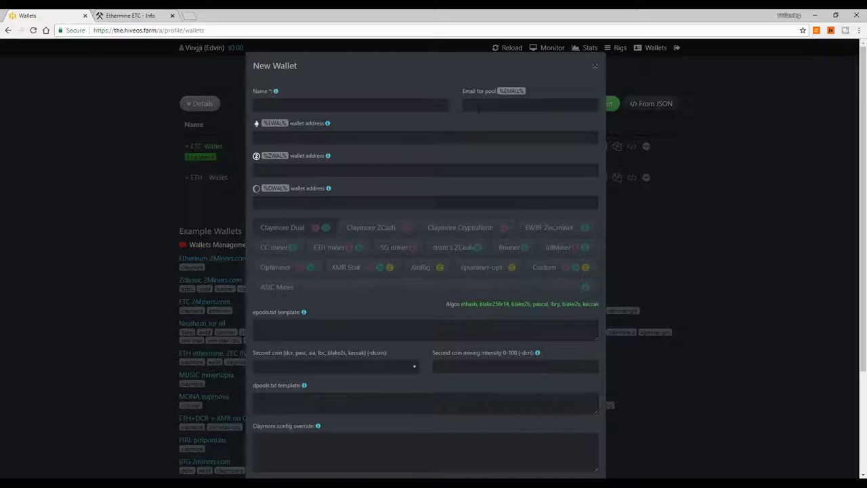
pyautogui.click(264, 139)
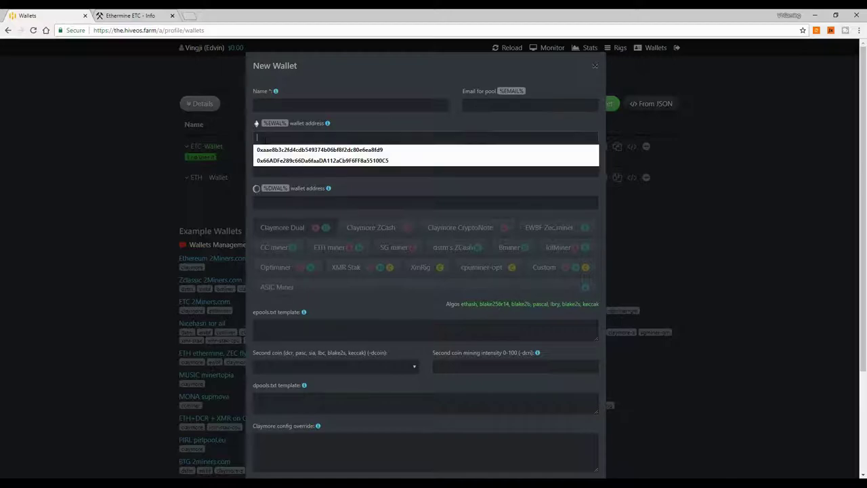
pyautogui.click(248, 139)
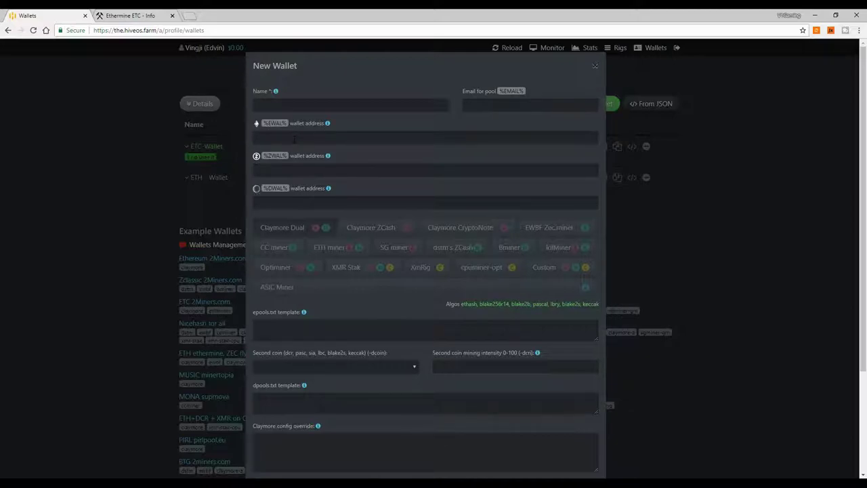
pyautogui.click(281, 138)
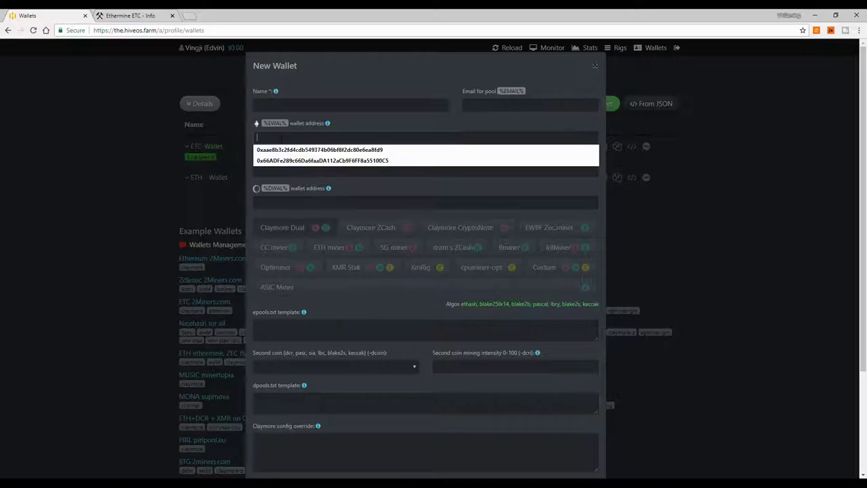
pyautogui.click(300, 160)
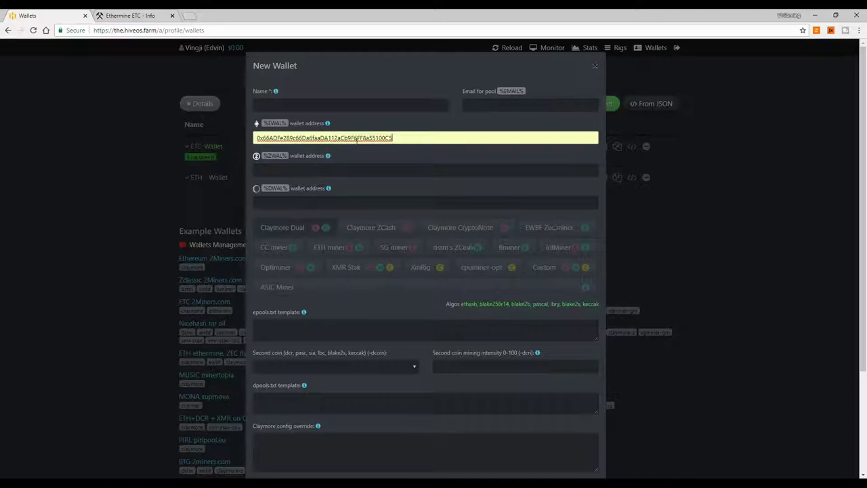
pyautogui.doubleClick(347, 138)
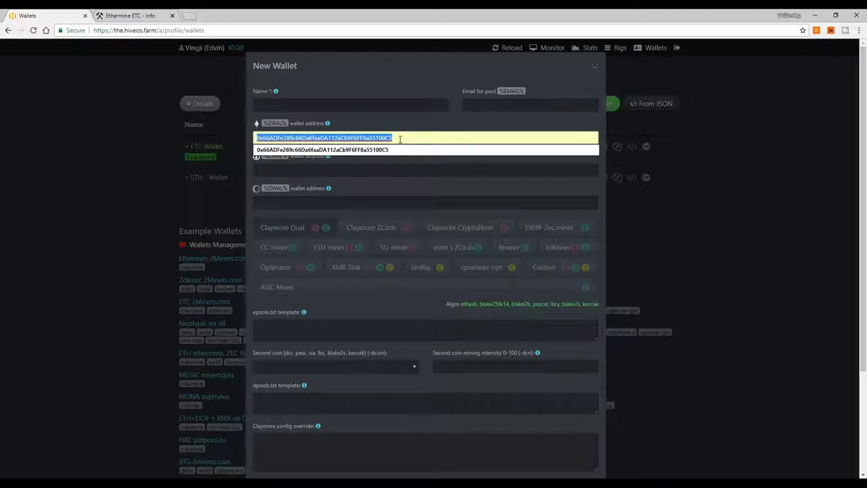
pyautogui.press('BackSpace')
# Fill the %EWAL% wallet address with the first saved address suggestion.
pyautogui.click(383, 139)
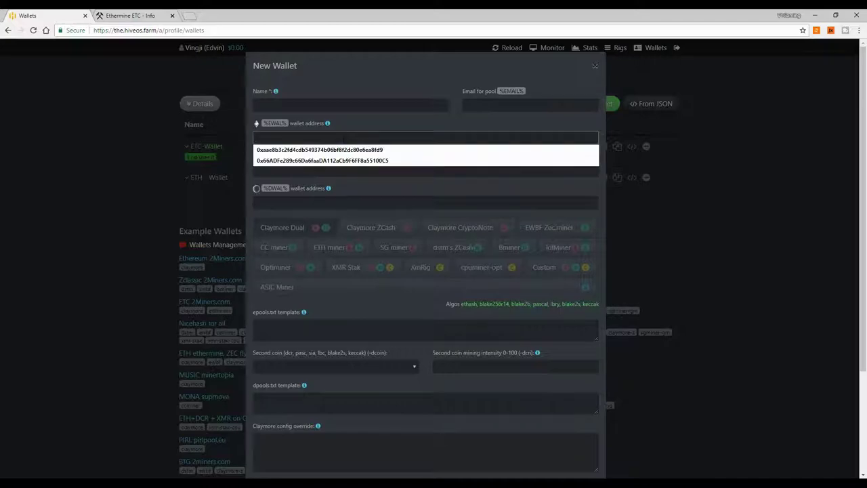
pyautogui.click(335, 150)
pyautogui.click(391, 139)
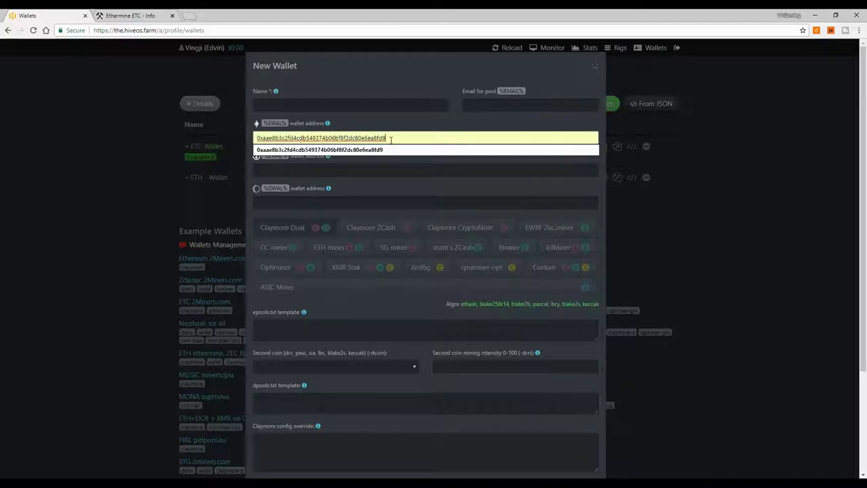
pyautogui.click(392, 138)
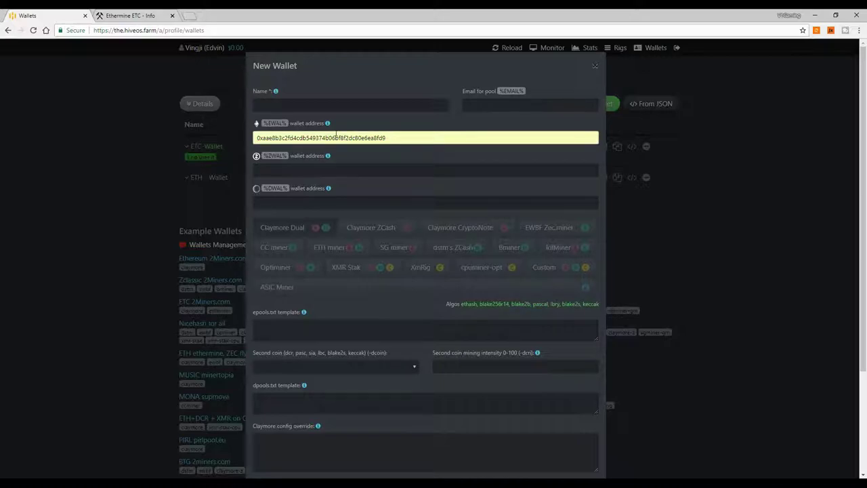
# Read the help notes for the %ZWAL% and %DWAL% wallet addresses, leaving both fields empty.
pyautogui.click(276, 169)
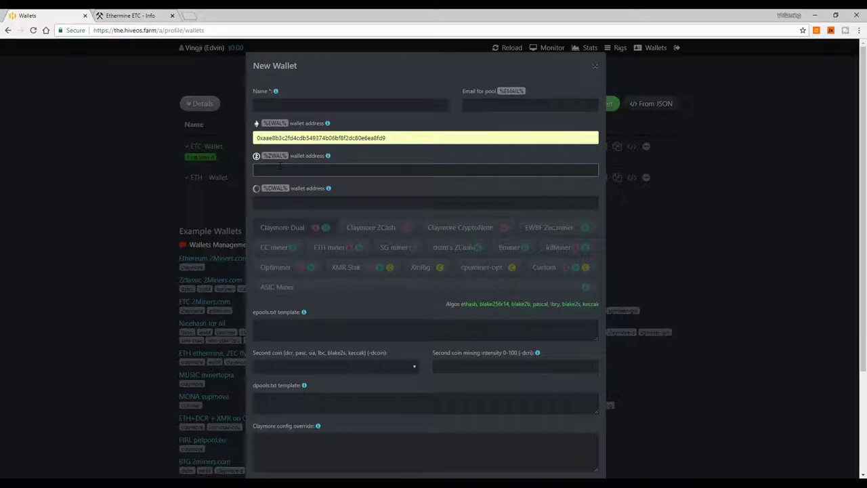
pyautogui.click(327, 156)
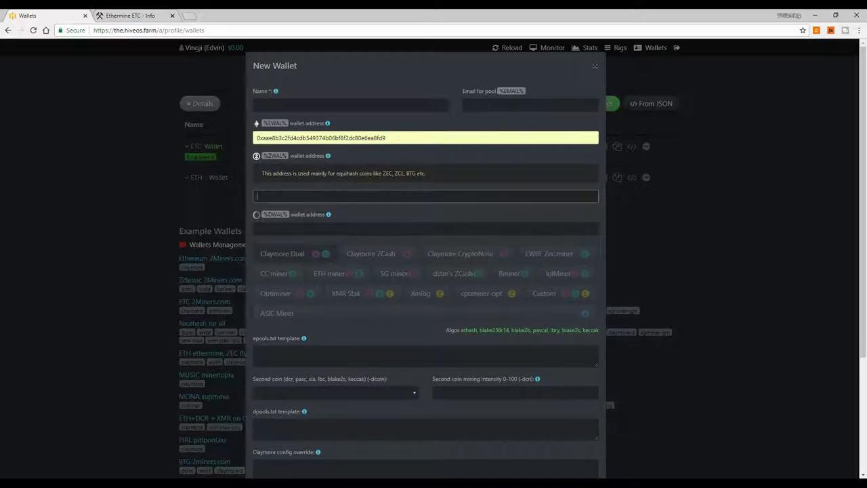
pyautogui.click(327, 157)
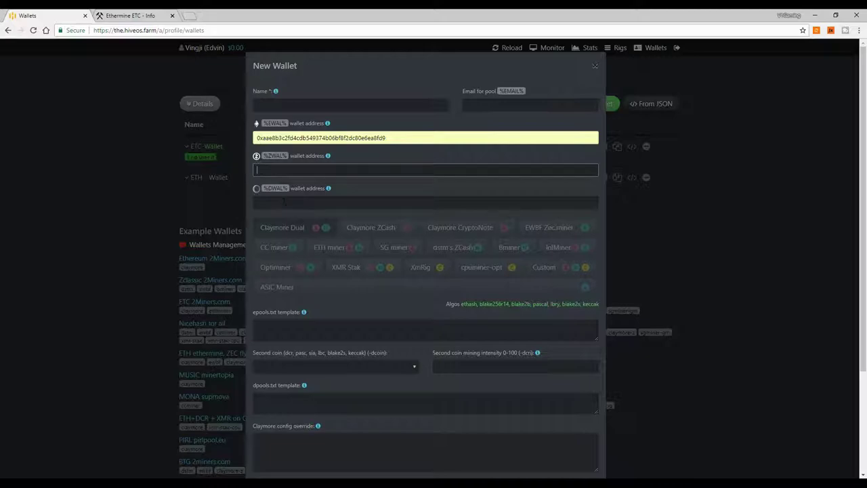
pyautogui.click(329, 191)
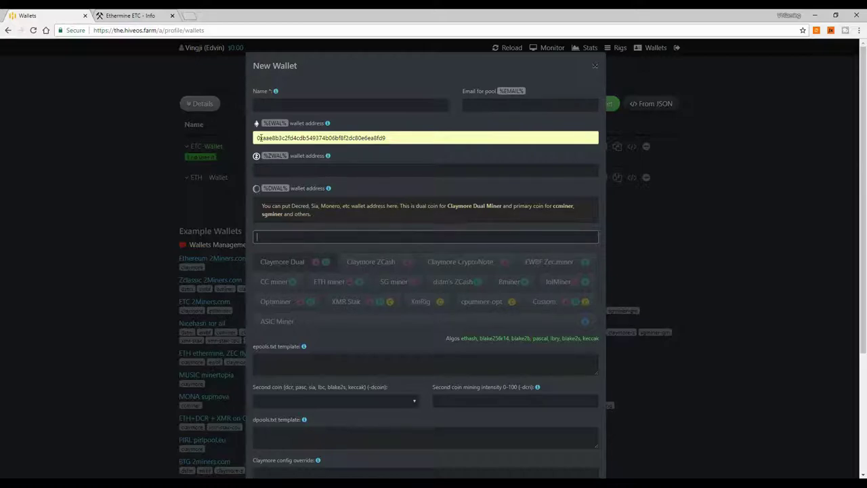
# View the saved suggestion for the %DWAL% wallet address without using it, and close the New Wallet form without saving.
pyautogui.moveTo(256, 138); pyautogui.dragTo(399, 137)
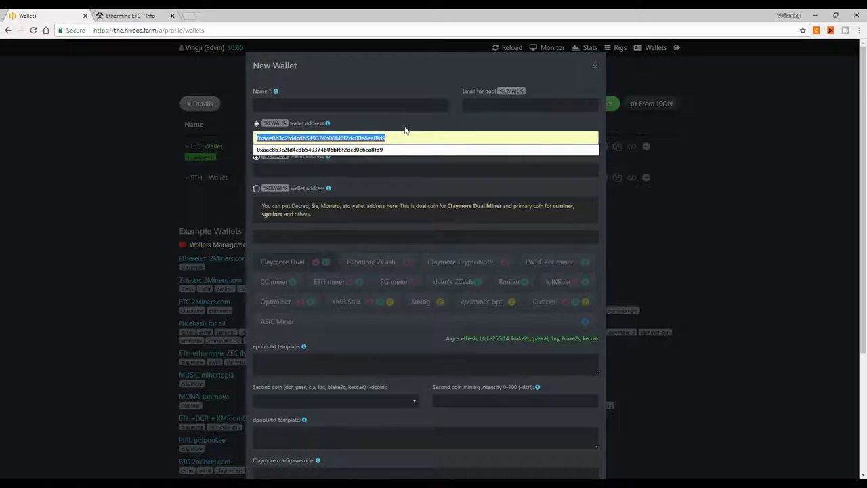
pyautogui.click(406, 133)
pyautogui.click(283, 235)
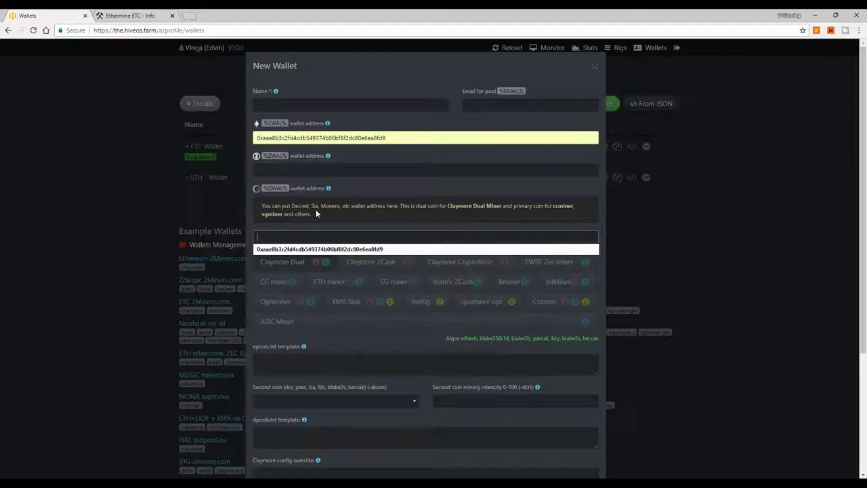
pyautogui.click(312, 229)
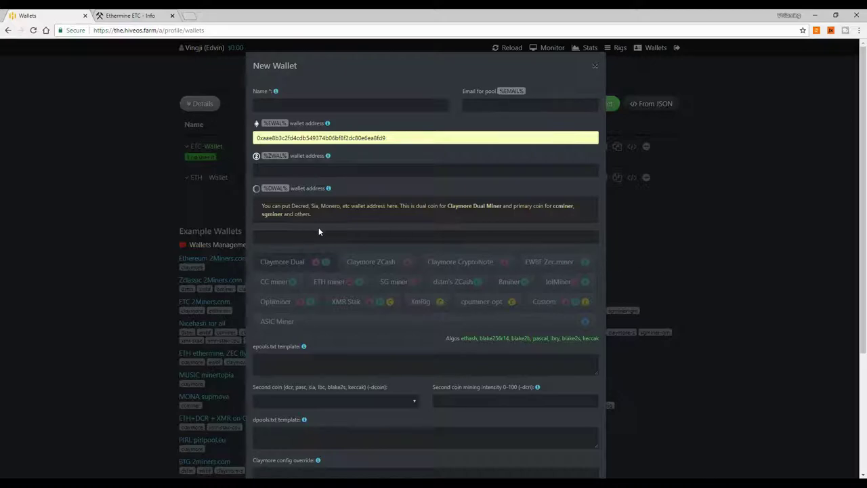
pyautogui.click(274, 237)
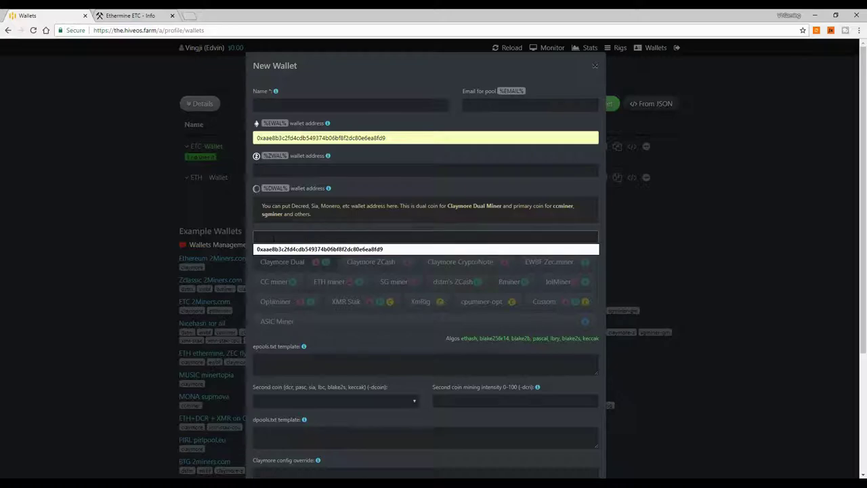
pyautogui.click(151, 221)
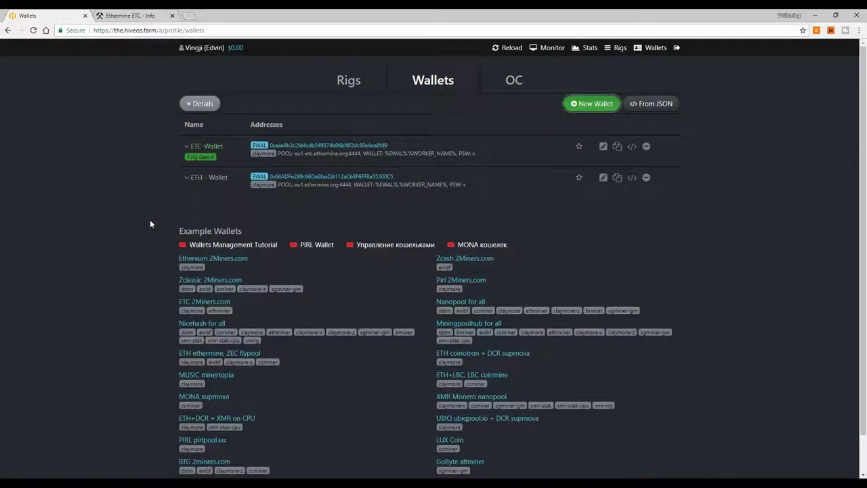
# Start another new wallet with the Claymore Dual miner and display the help examples for its epools.txt template.
pyautogui.click(590, 106)
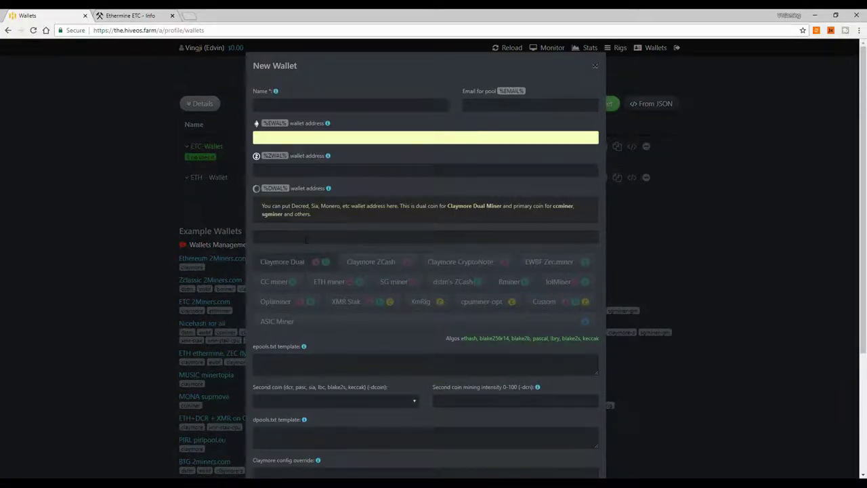
pyautogui.click(283, 262)
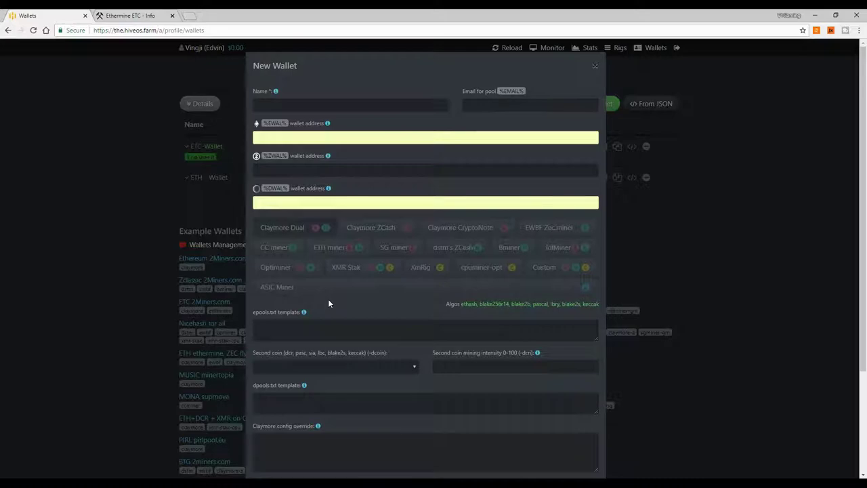
pyautogui.click(316, 325)
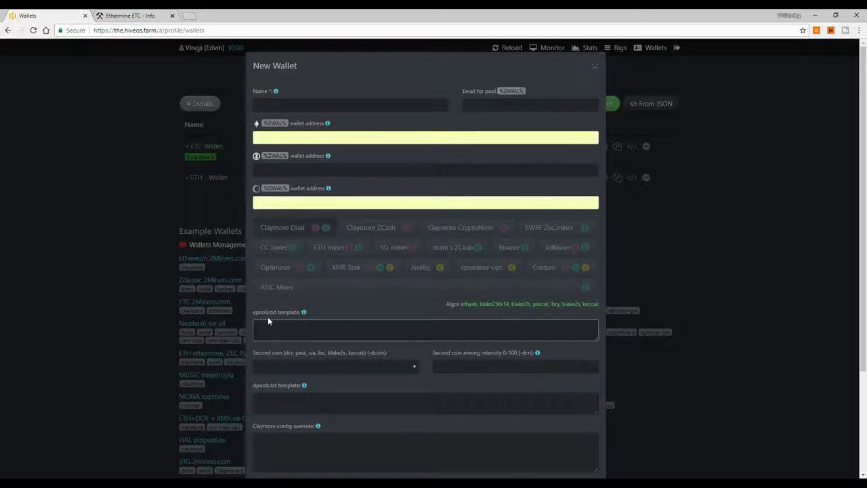
pyautogui.click(304, 313)
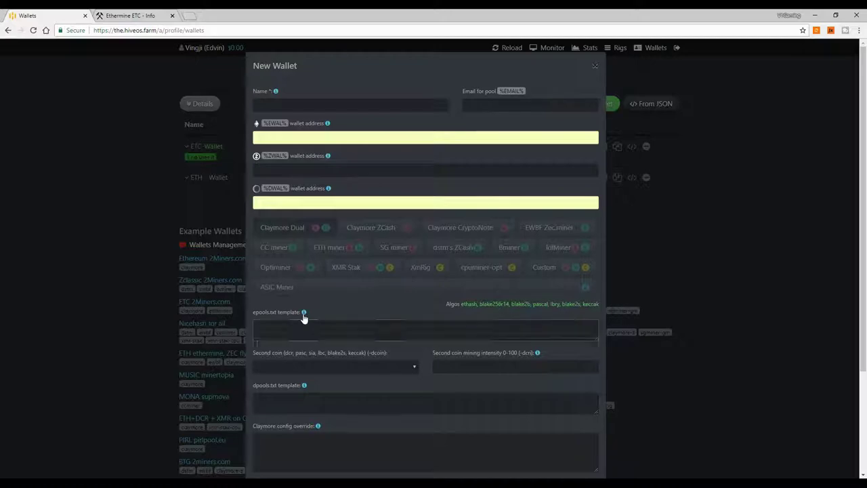
pyautogui.scroll(-3, 352, 317)
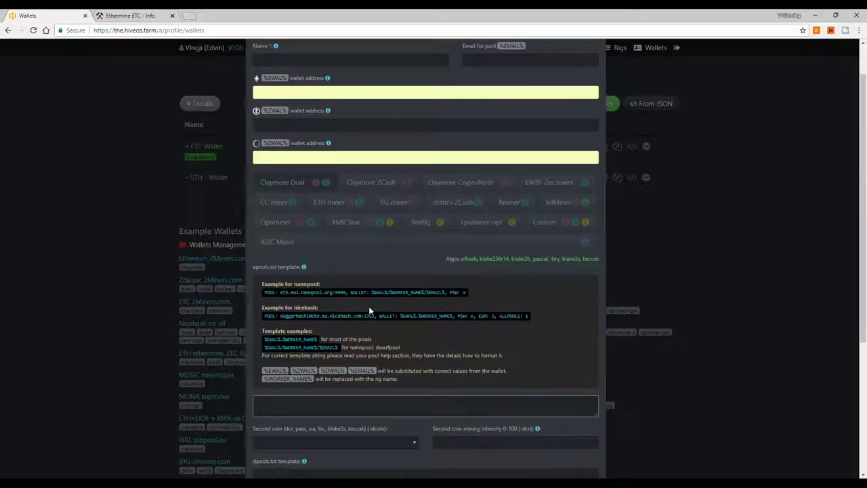
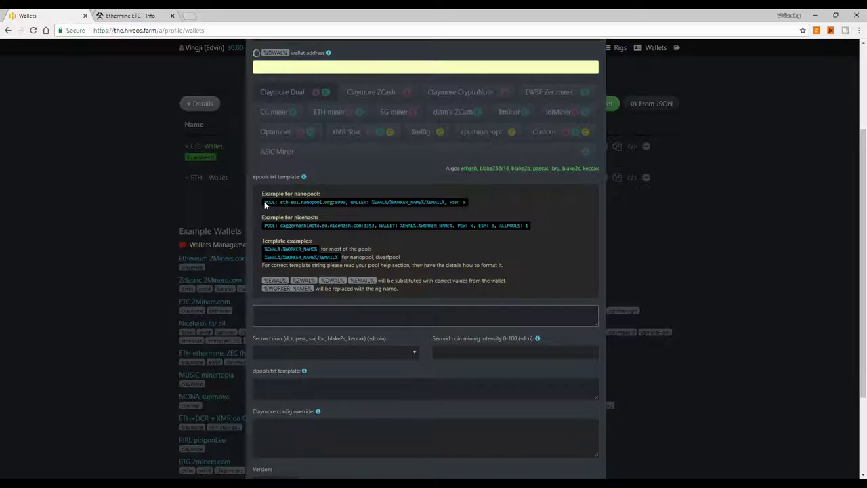
# Fill the epools.txt template with the complete nanopool example line from the help text, including its final placeholder character.
pyautogui.moveTo(265, 202); pyautogui.dragTo(465, 204)
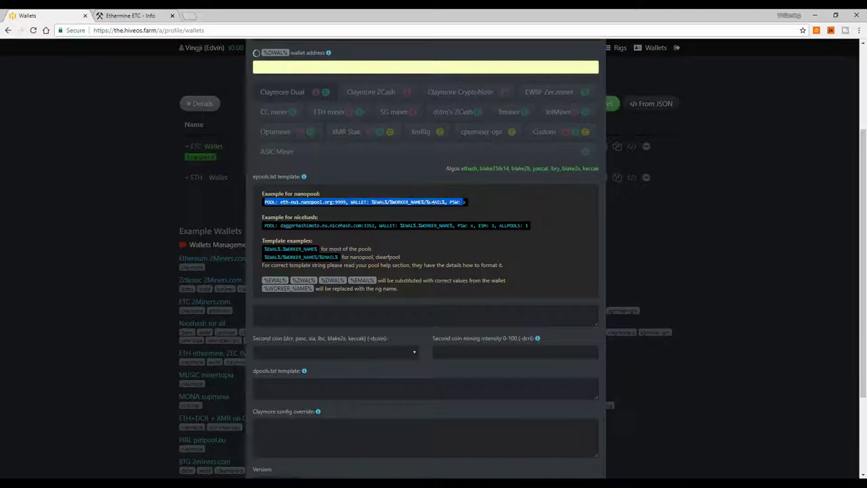
pyautogui.rightClick(430, 201)
pyautogui.click(441, 210)
pyautogui.rightClick(289, 319)
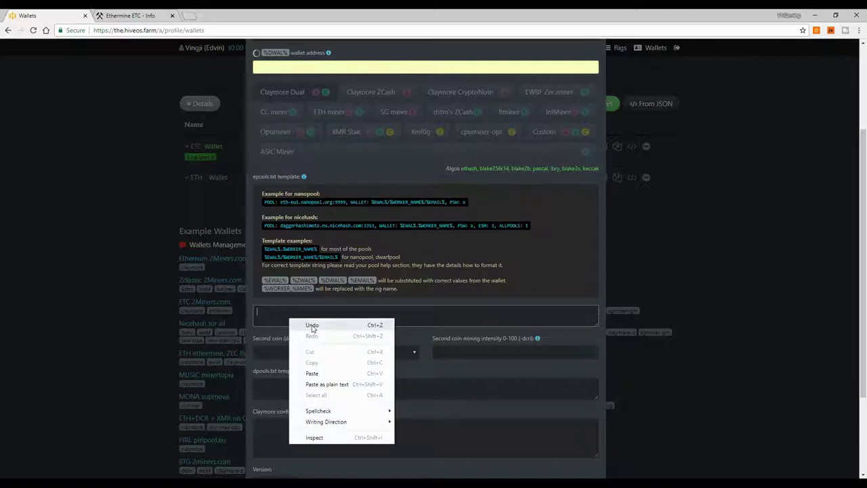
pyautogui.click(313, 373)
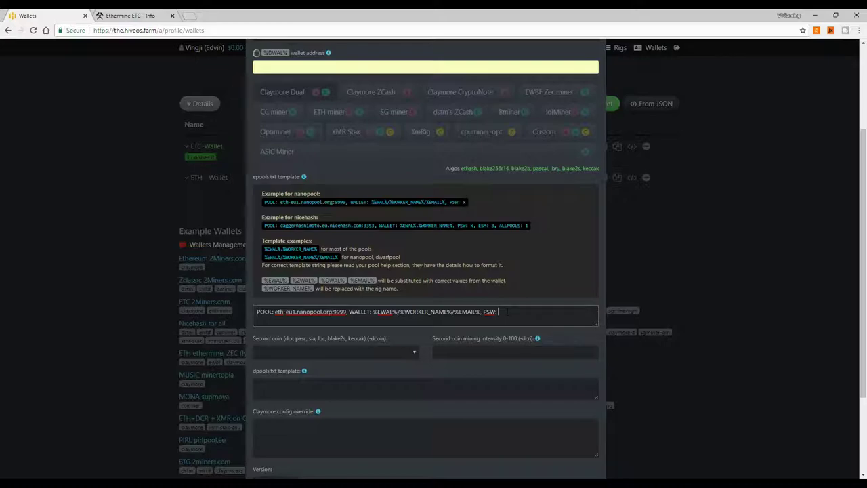
pyautogui.write('x')
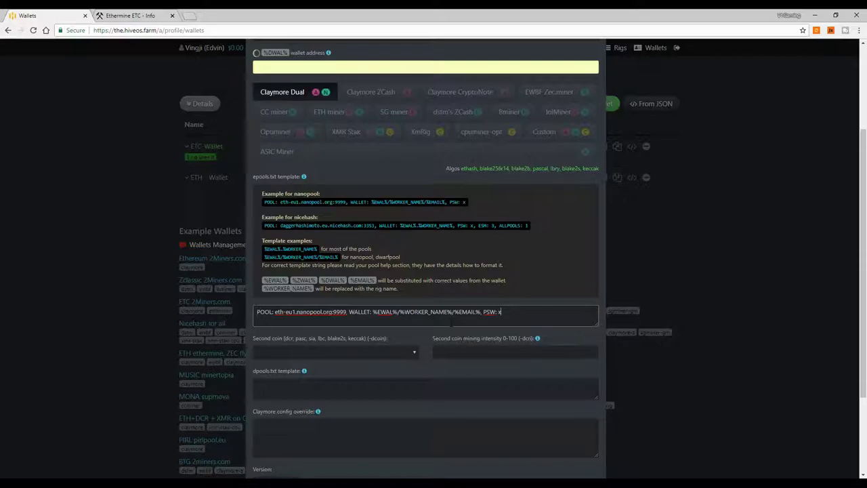
# Fill the new wallet's %EWAL% wallet address with the first saved address suggestion.
pyautogui.scroll(1, 451, 322)
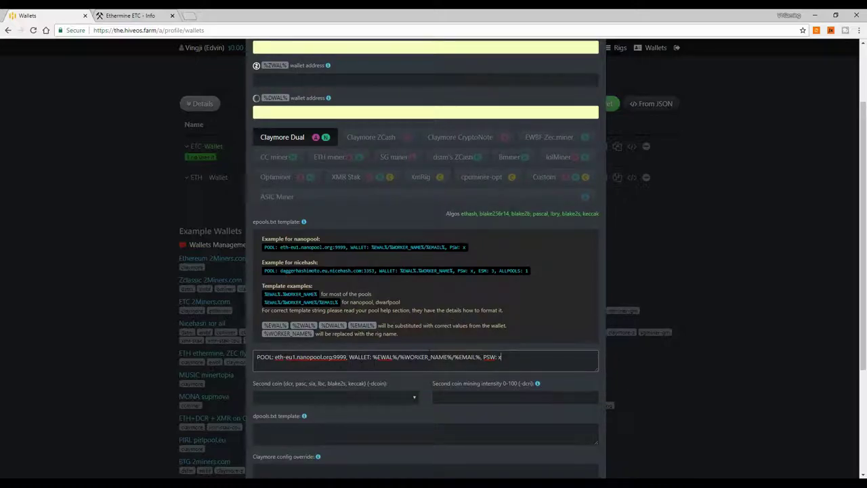
pyautogui.scroll(1, 344, 149)
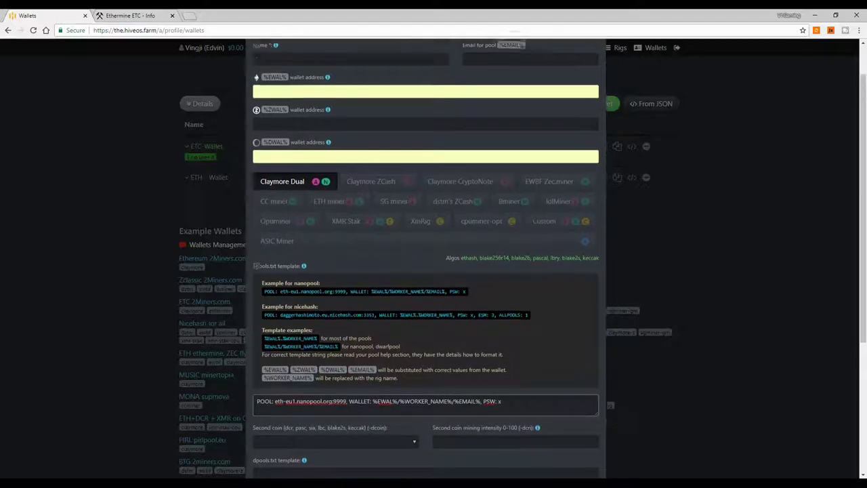
pyautogui.click(296, 93)
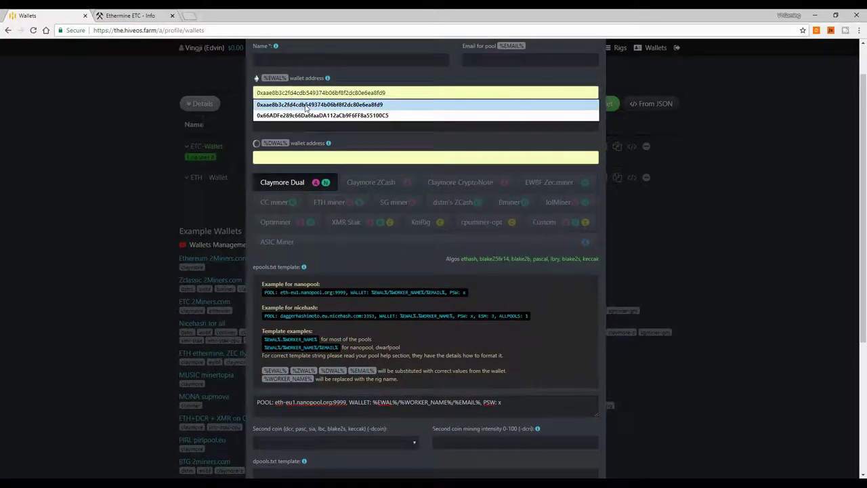
pyautogui.click(316, 105)
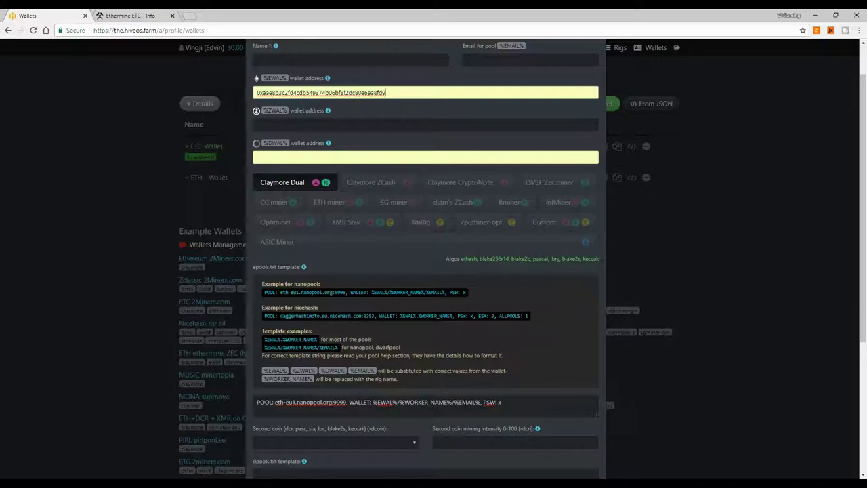
# Set the second coin for Claymore Dual mining to [dcr] Decred.
pyautogui.scroll(1, 504, 190)
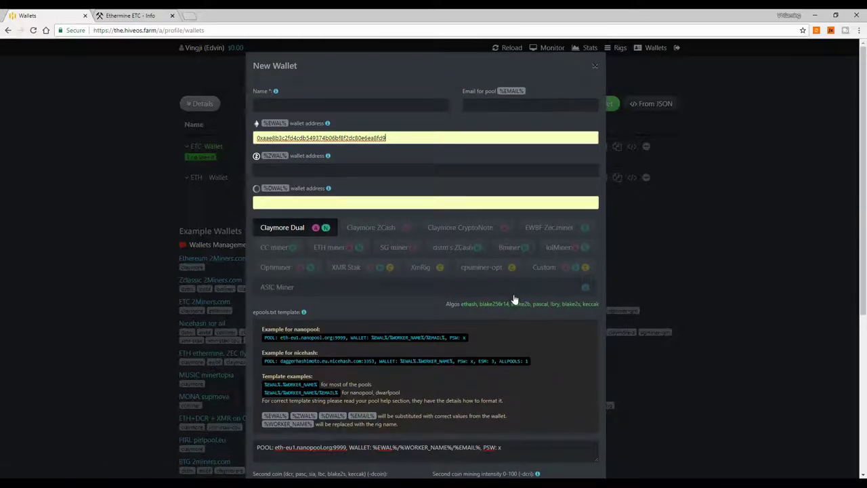
pyautogui.scroll(-3, 503, 349)
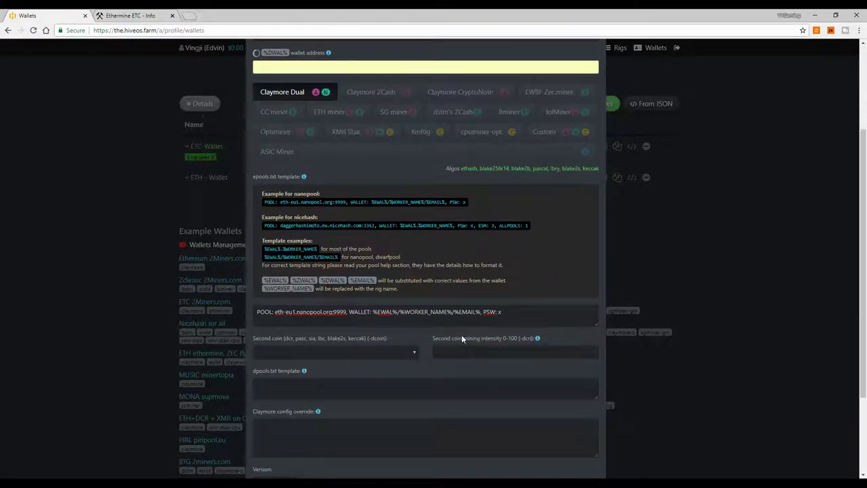
pyautogui.scroll(-1, 310, 308)
pyautogui.click(310, 308)
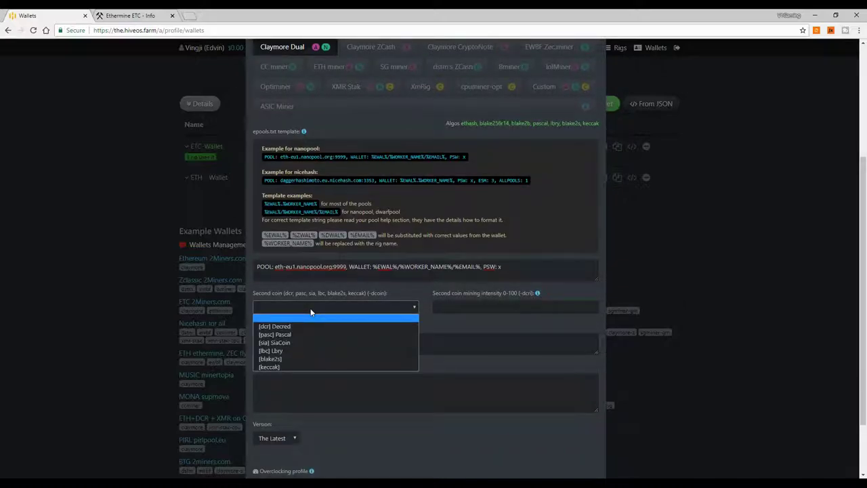
pyautogui.click(275, 327)
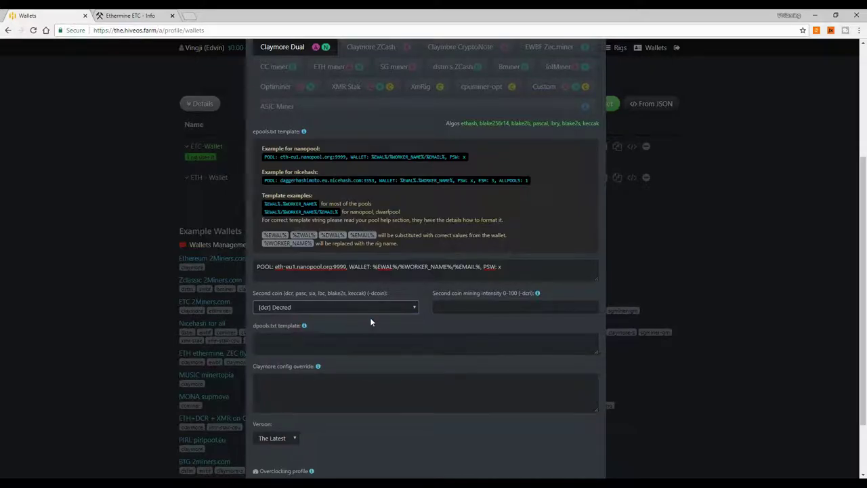
# Examine the second coin's mining intensity and dpools.txt template fields, showing the template's help example and hiding it again.
pyautogui.click(459, 307)
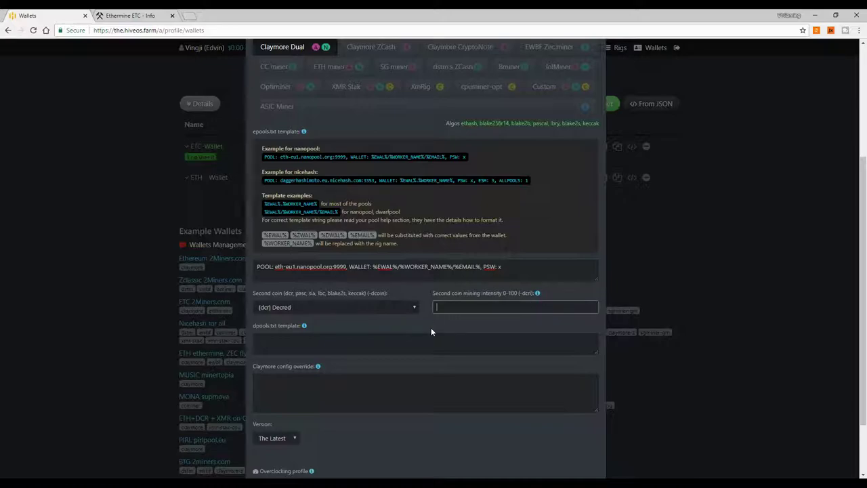
pyautogui.click(286, 339)
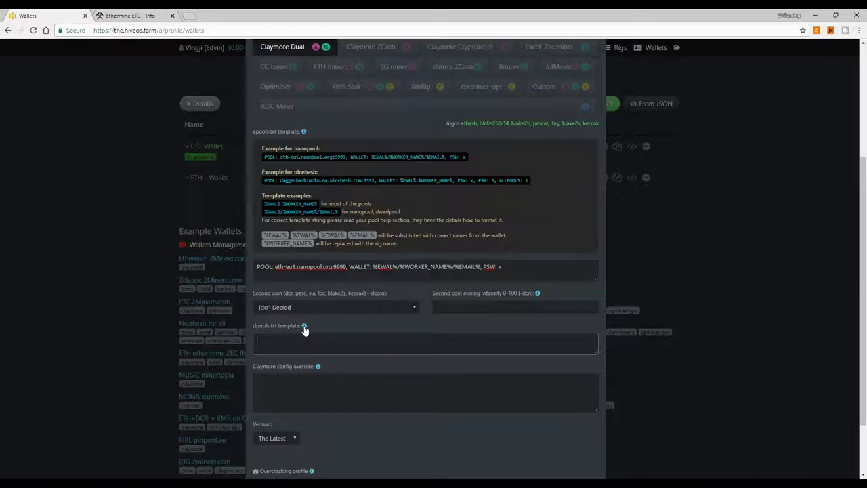
pyautogui.click(304, 325)
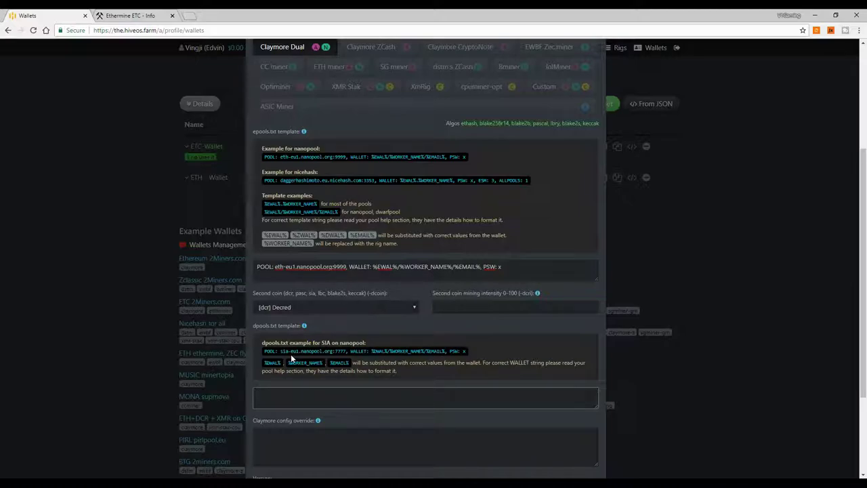
pyautogui.scroll(-2, 328, 328)
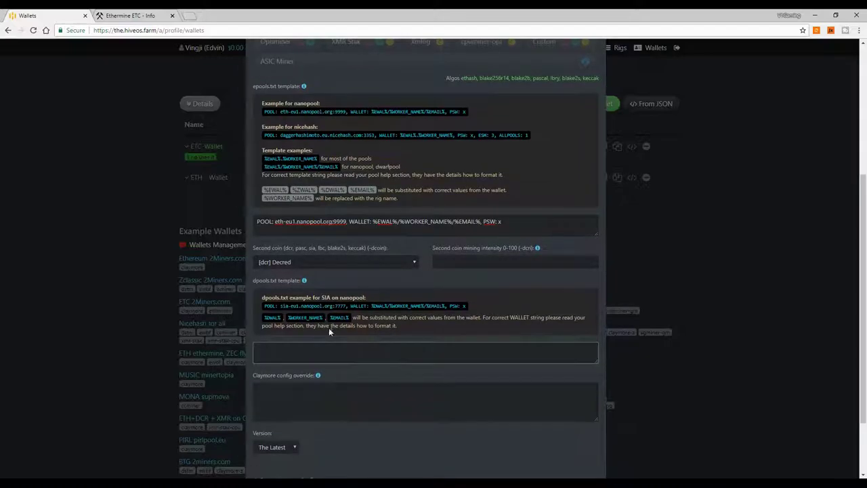
pyautogui.click(303, 235)
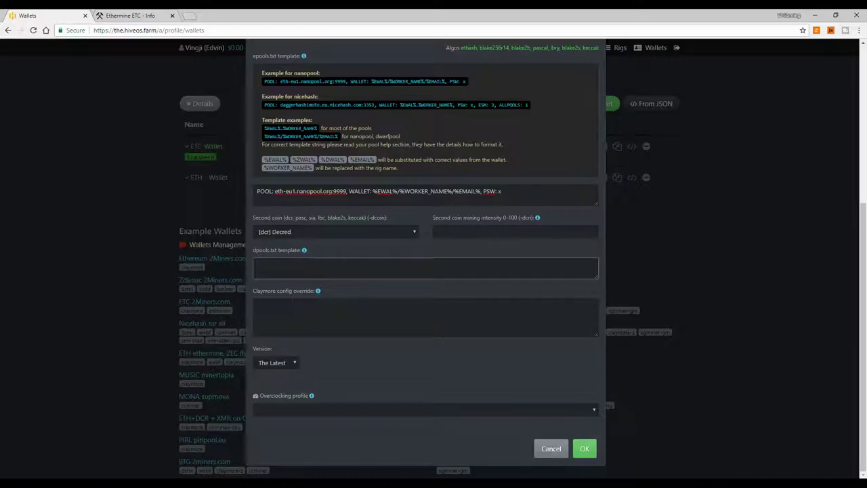
# Enter -tt 1 as the Claymore config override, following its help examples, hide the help and clear the override again.
pyautogui.click(292, 306)
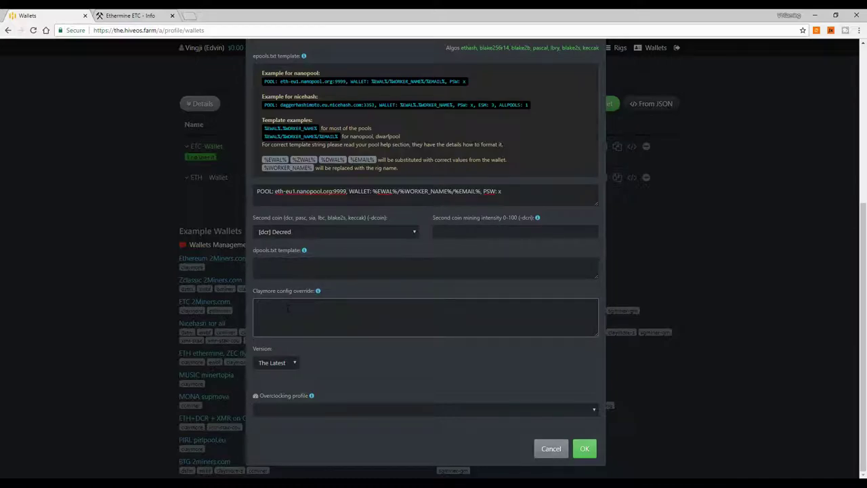
pyautogui.click(317, 291)
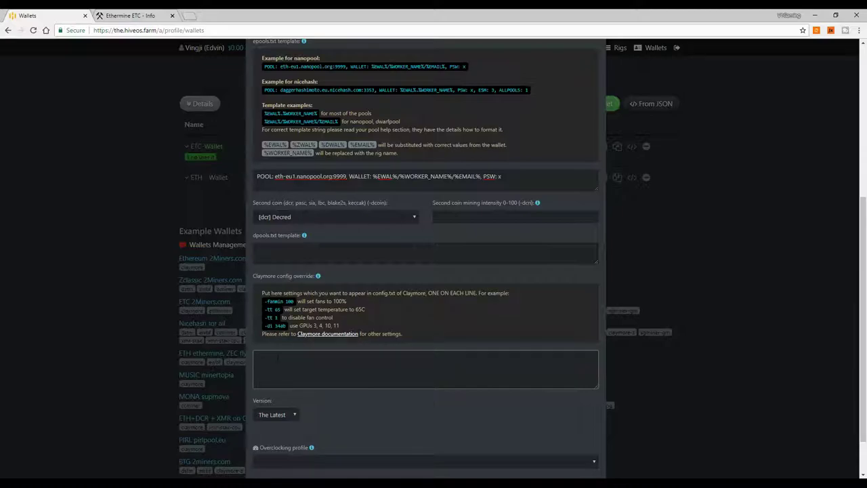
pyautogui.write('tt 1')
pyautogui.click(317, 276)
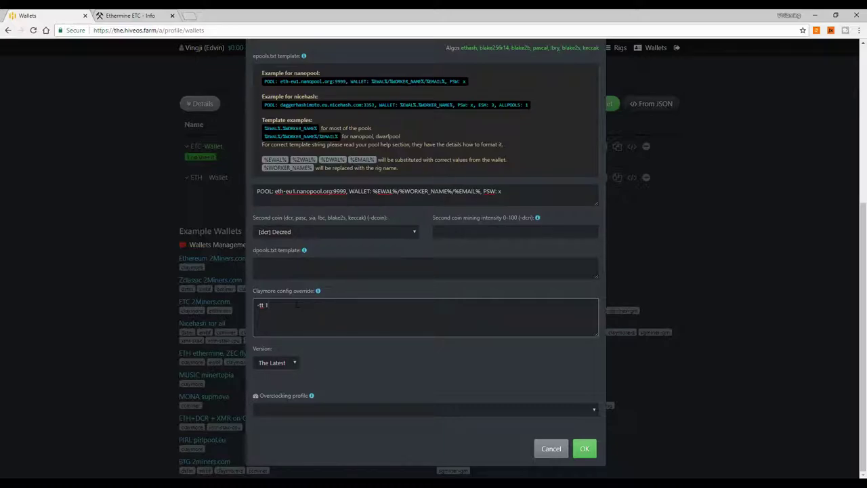
pyautogui.moveTo(296, 305); pyautogui.dragTo(248, 308)
# Examine the list of Claymore versions offered for the wallet, leaving The Latest selected.
pyautogui.click(295, 363)
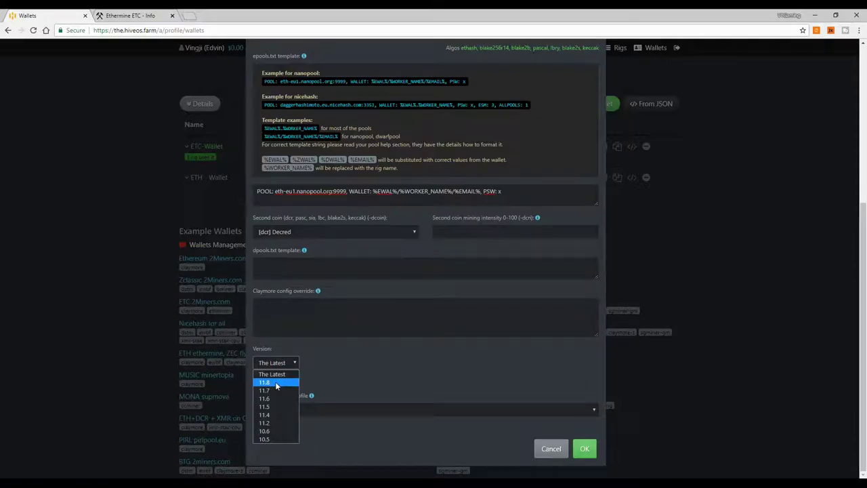
pyautogui.click(283, 375)
pyautogui.click(296, 367)
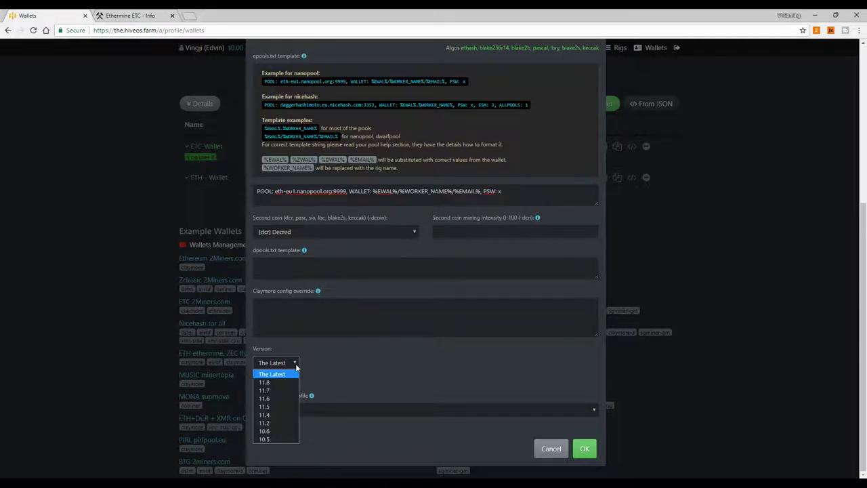
pyautogui.click(296, 366)
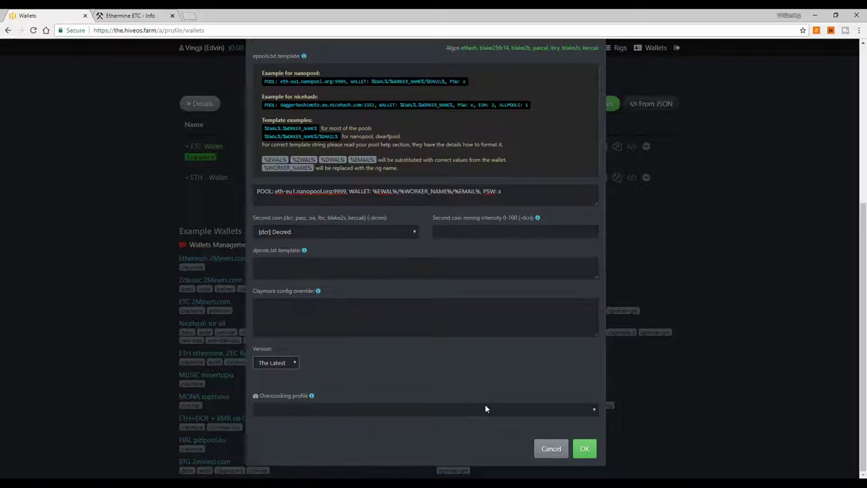
# Hide the epools.txt template help, review the new wallet form and cancel it without saving.
pyautogui.scroll(3, 485, 409)
pyautogui.click(304, 146)
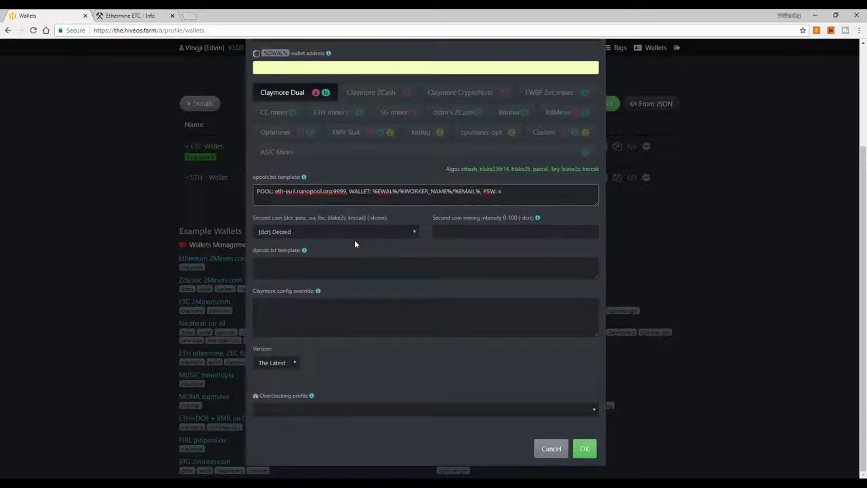
pyautogui.scroll(4, 354, 241)
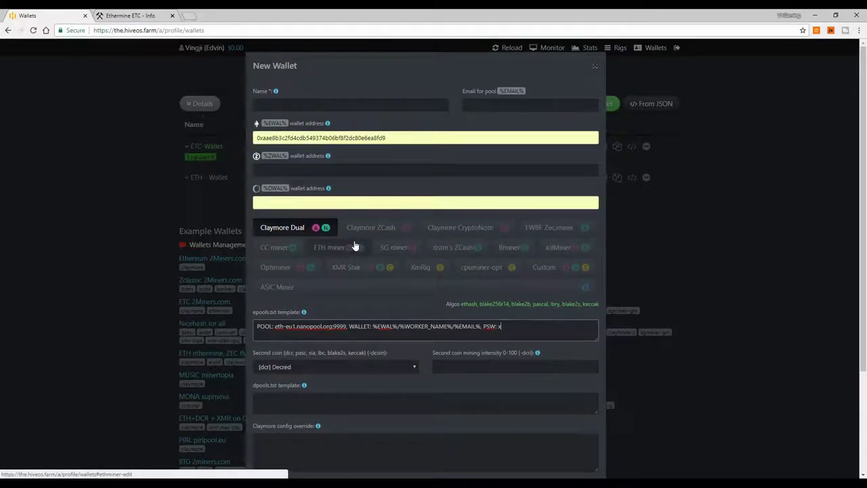
pyautogui.scroll(-4, 354, 245)
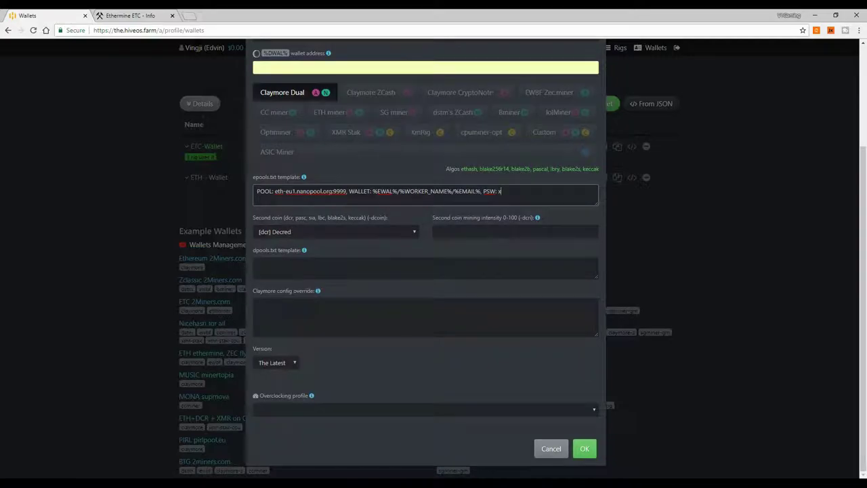
pyautogui.click(550, 450)
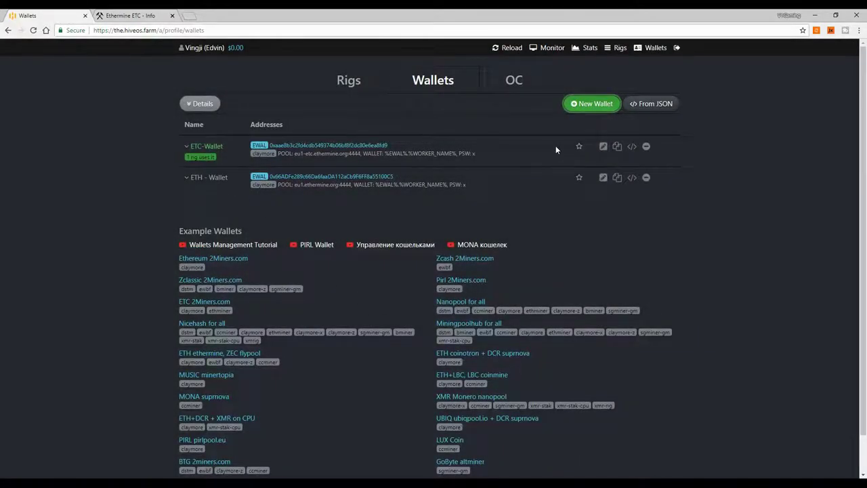
# Open the example wallet "ETH ethermine, ZEC flypool", review its prefilled addresses, miners and pool template, and close it.
pyautogui.scroll(-1, 381, 199)
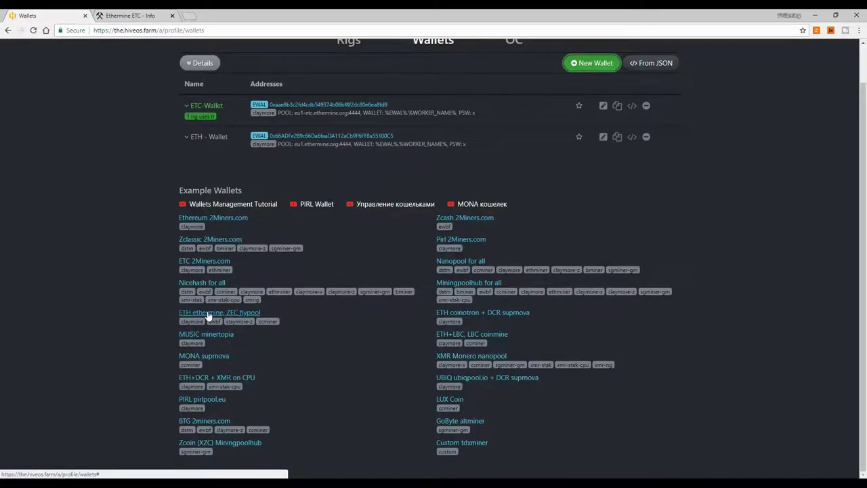
pyautogui.click(197, 312)
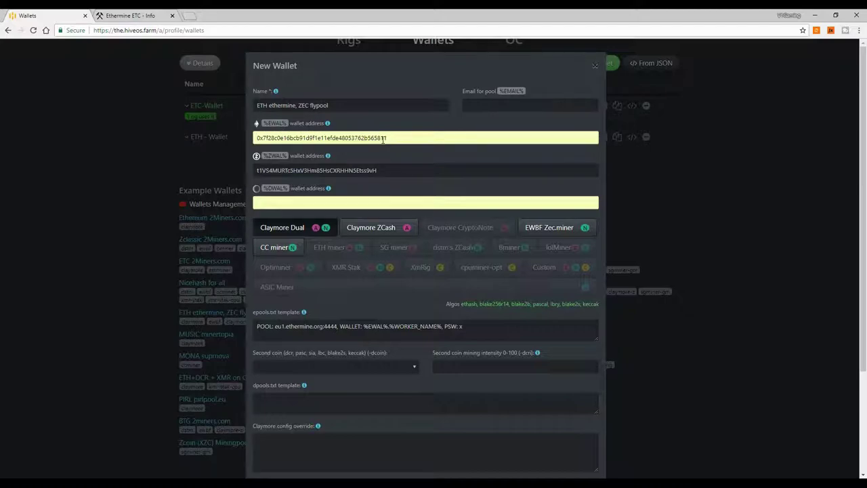
pyautogui.scroll(-1, 311, 203)
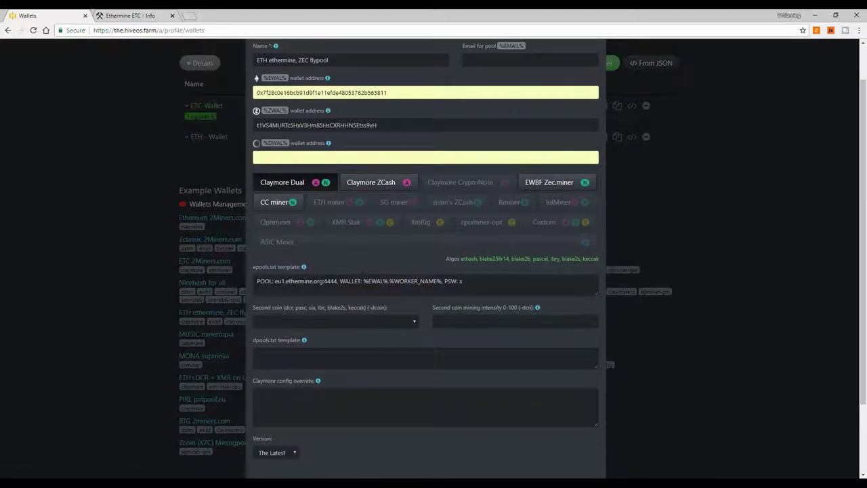
pyautogui.scroll(-1, 310, 356)
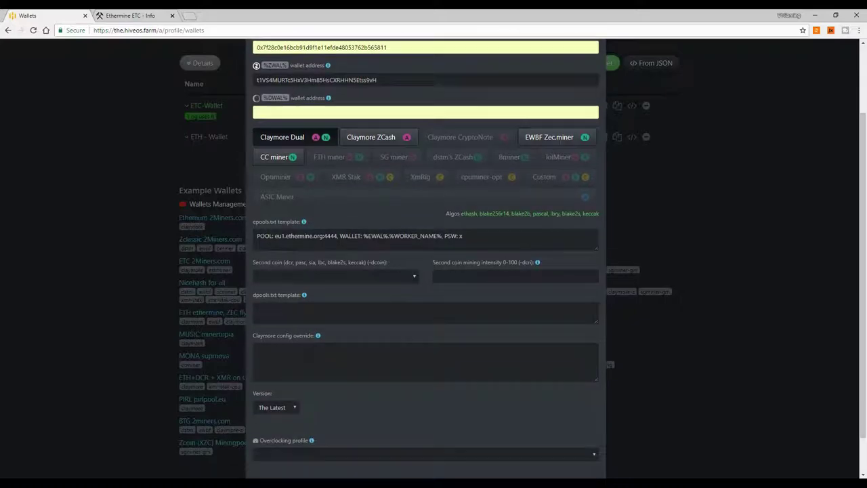
pyautogui.scroll(-2, 315, 358)
pyautogui.scroll(5, 615, 120)
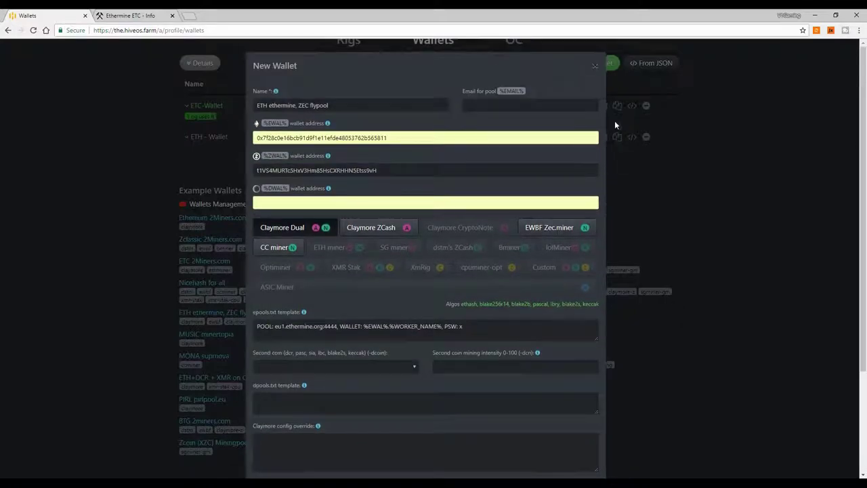
pyautogui.click(596, 66)
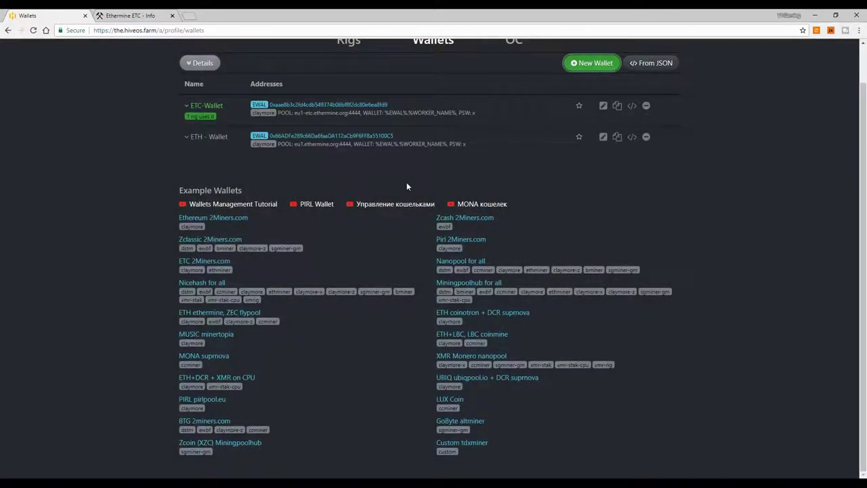
# Open the saved ETC-Wallet for editing, review its address, pool template and config override, and close it unchanged.
pyautogui.scroll(1, 314, 175)
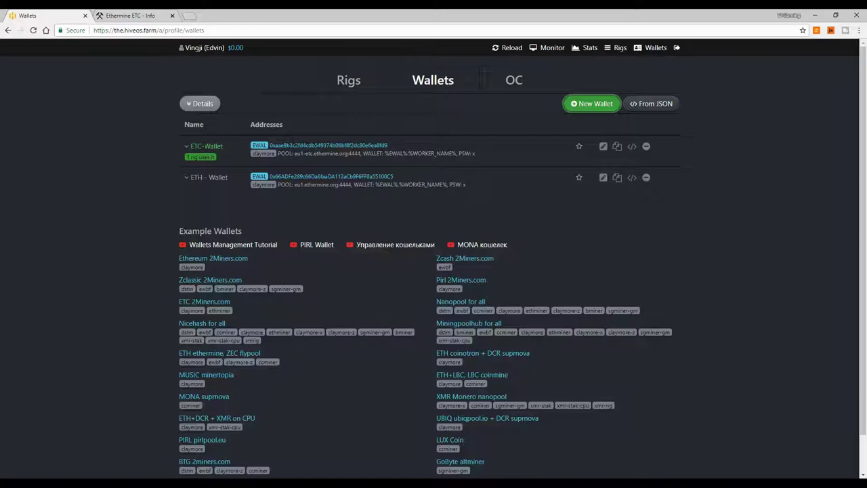
pyautogui.click(603, 146)
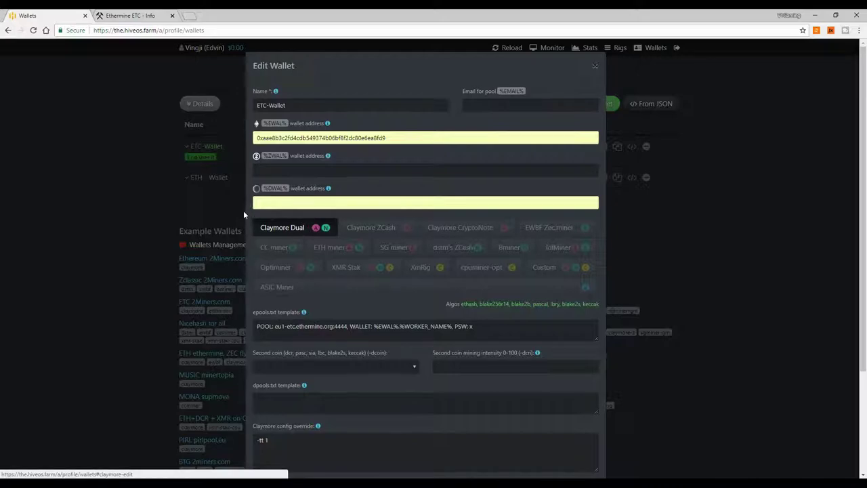
pyautogui.scroll(-2, 238, 212)
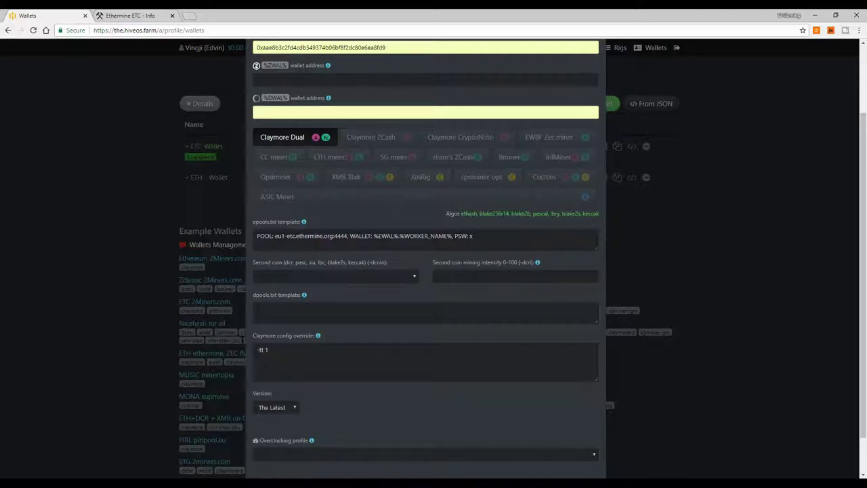
pyautogui.scroll(-1, 290, 345)
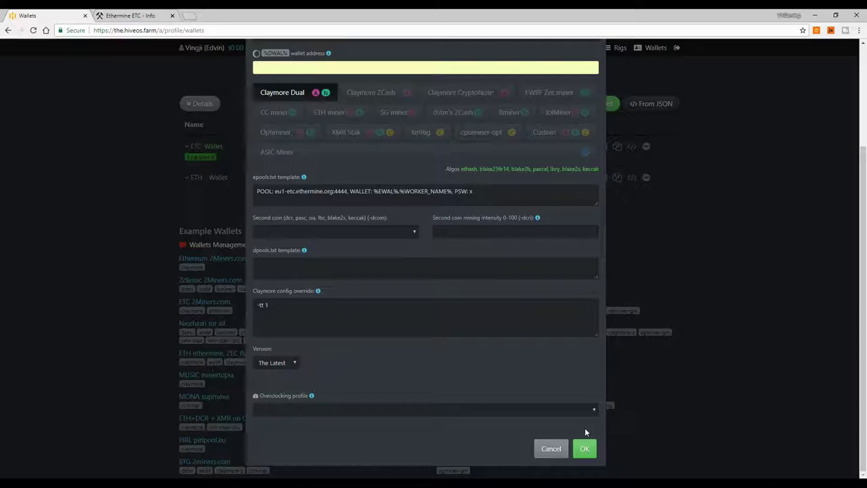
pyautogui.scroll(3, 586, 117)
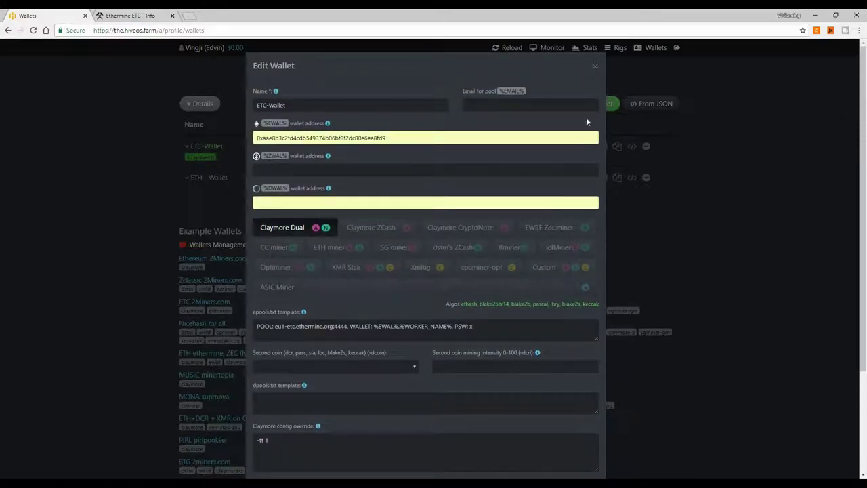
pyautogui.click(596, 72)
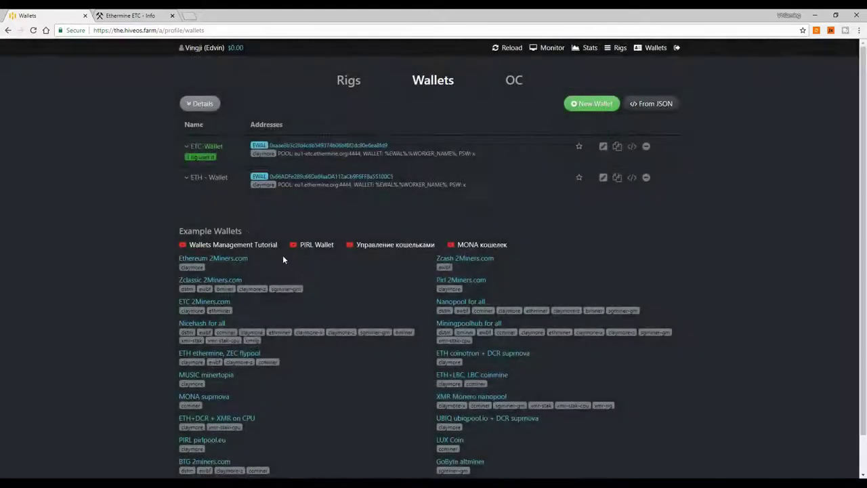
# Open the saved ETH - Wallet for editing, review its address, pool template and config override, and close it unchanged.
pyautogui.click(603, 177)
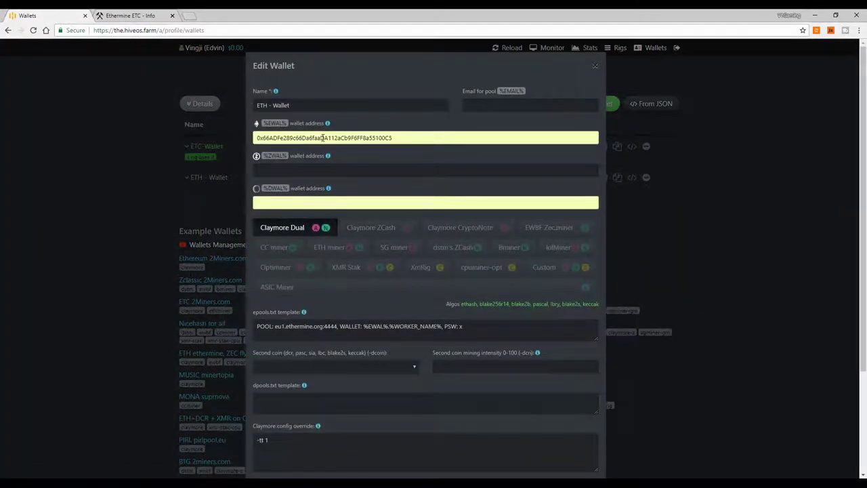
pyautogui.scroll(-1, 347, 166)
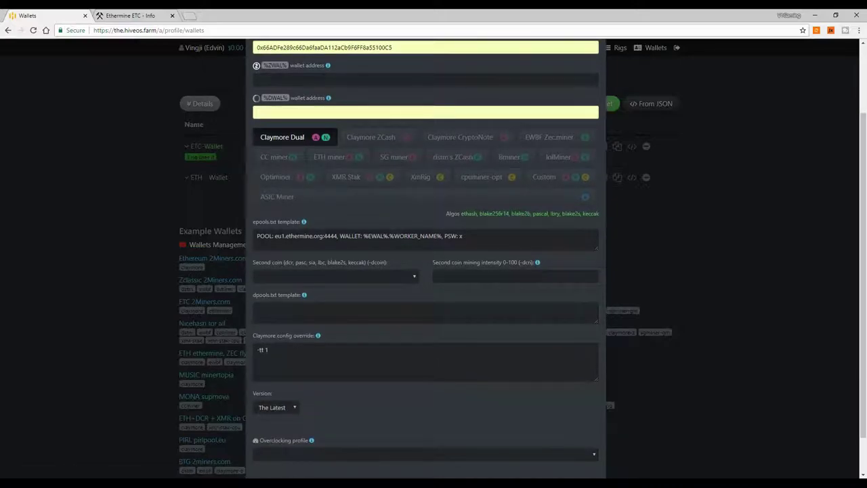
pyautogui.scroll(-1, 425, 258)
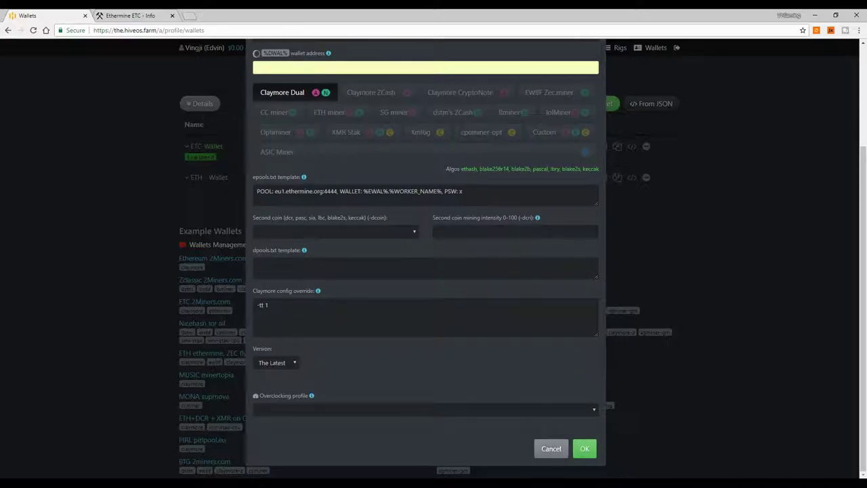
pyautogui.scroll(2, 581, 207)
pyautogui.click(595, 69)
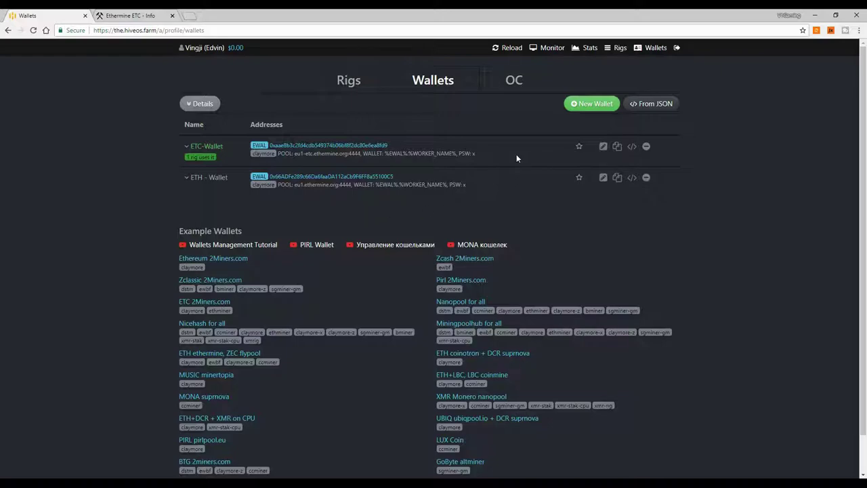
# Start a new GPU rig in the rigs section, naming it Test Rig with a cards quantity of 6.
pyautogui.click(349, 80)
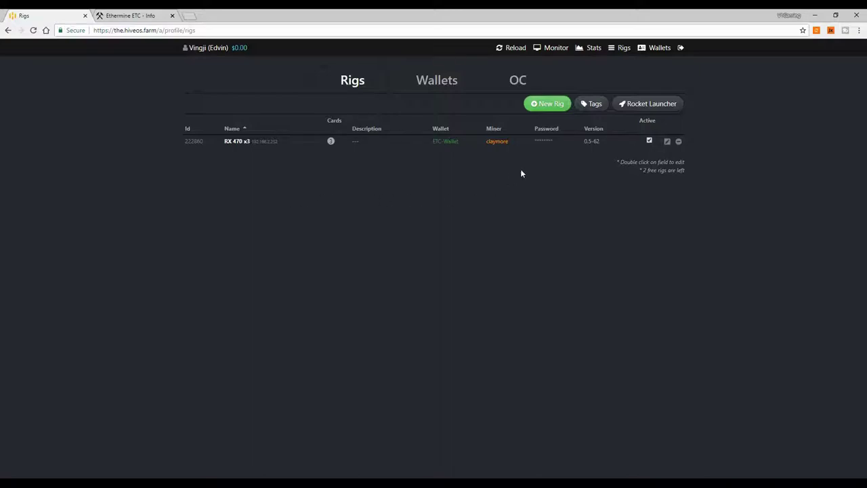
pyautogui.click(553, 105)
pyautogui.click(366, 137)
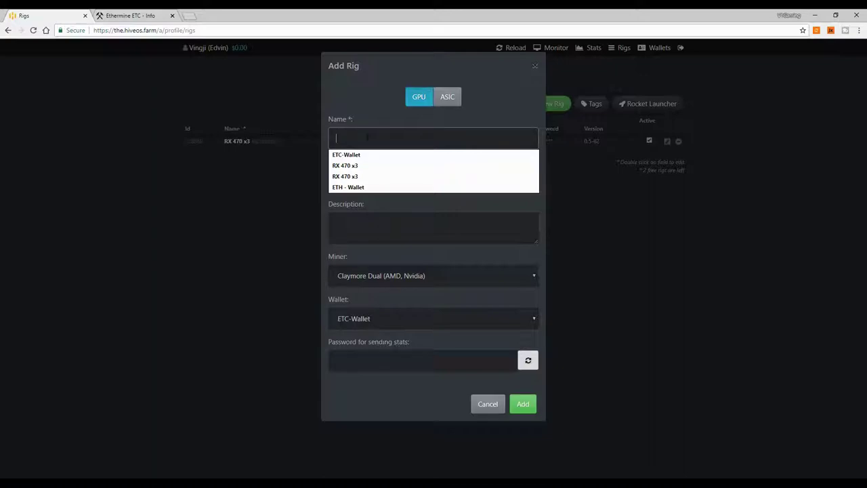
pyautogui.write('T')
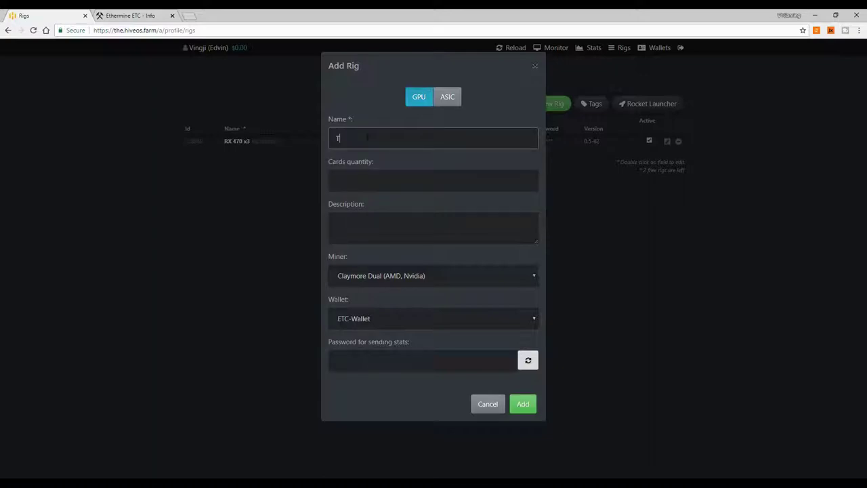
pyautogui.write('est Rig')
pyautogui.click(365, 174)
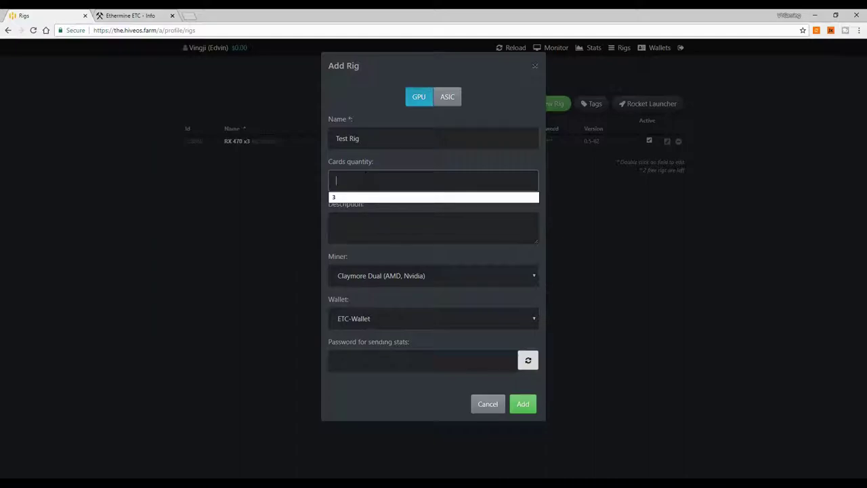
pyautogui.write('6')
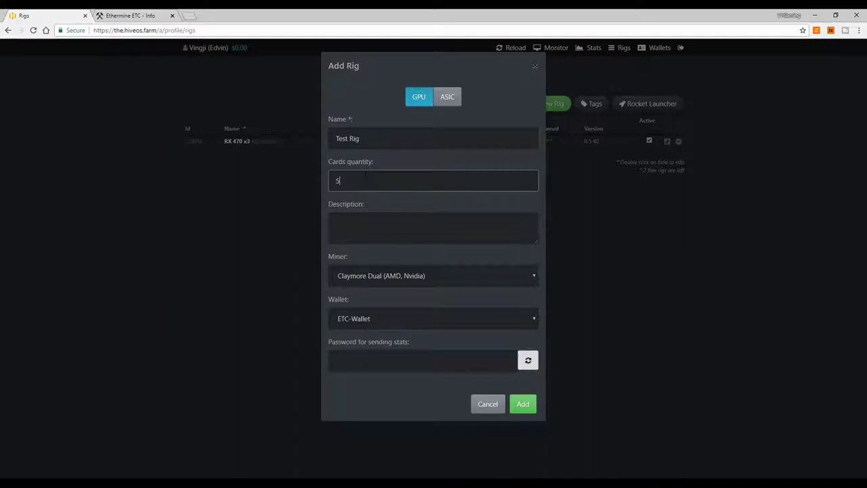
pyautogui.press('BackSpace')
pyautogui.write('6')
# Leave the description empty, choose Claymore Dual (AMD, Nvidia) as the miner and assign ETH - Wallet to the rig.
pyautogui.click(358, 227)
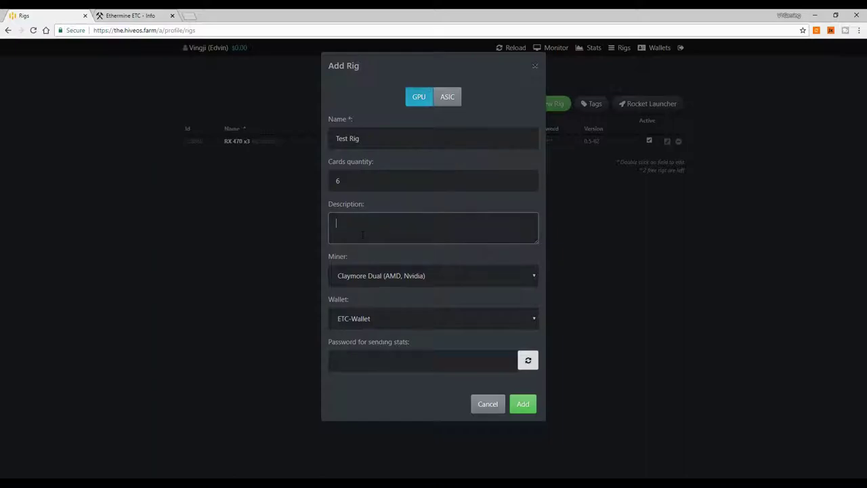
pyautogui.click(439, 276)
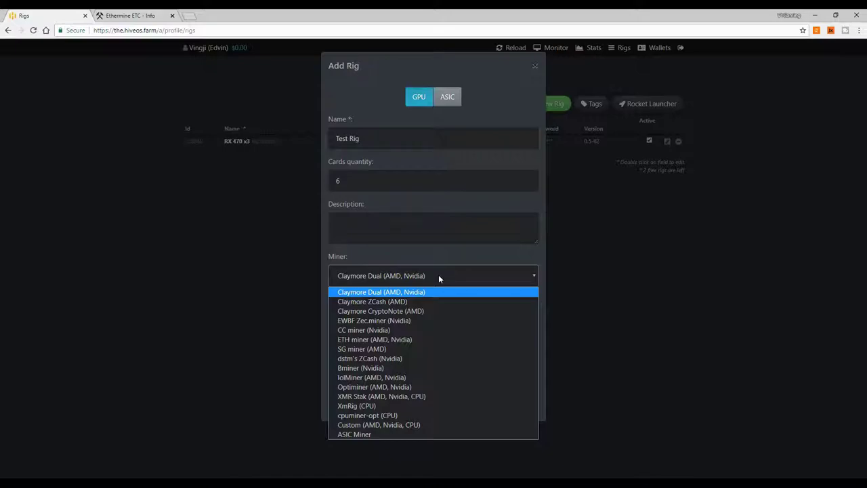
pyautogui.click(382, 292)
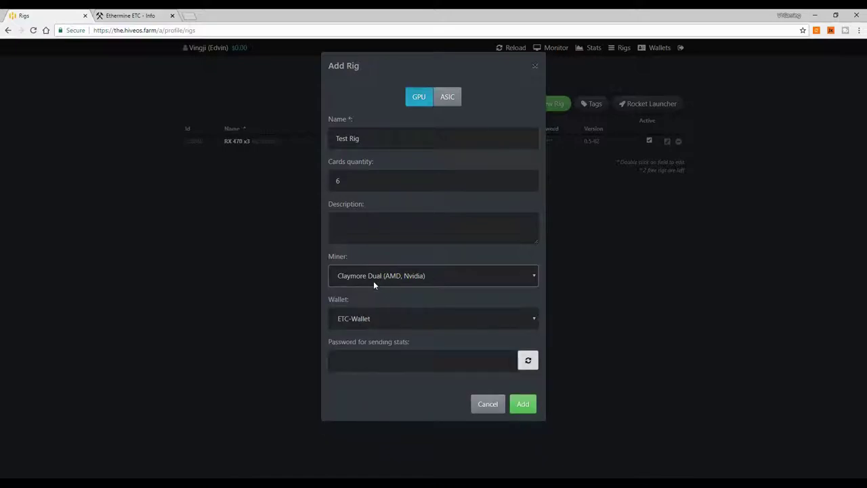
pyautogui.click(392, 319)
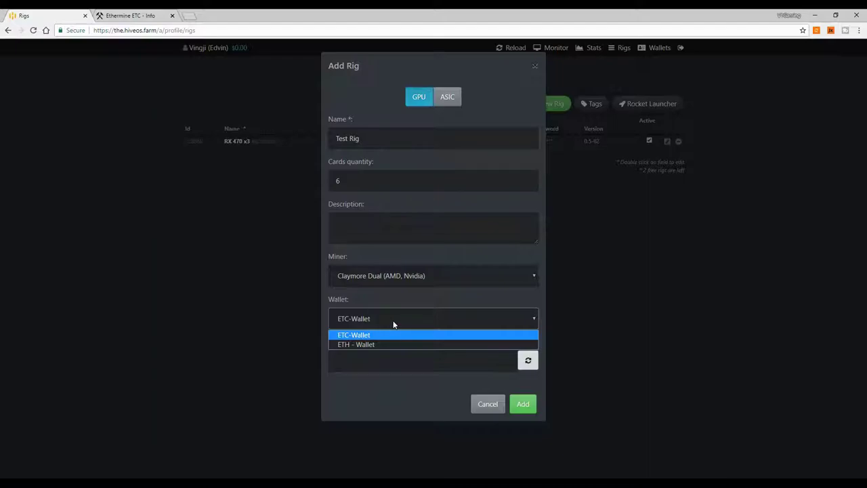
pyautogui.click(365, 345)
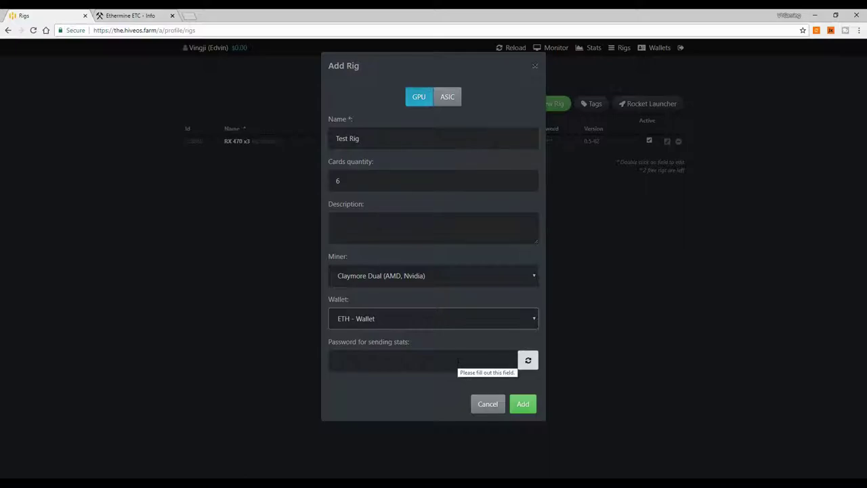
# Generate a random password for sending stats, regenerating it after partly erasing one of the generated passwords.
pyautogui.click(533, 365)
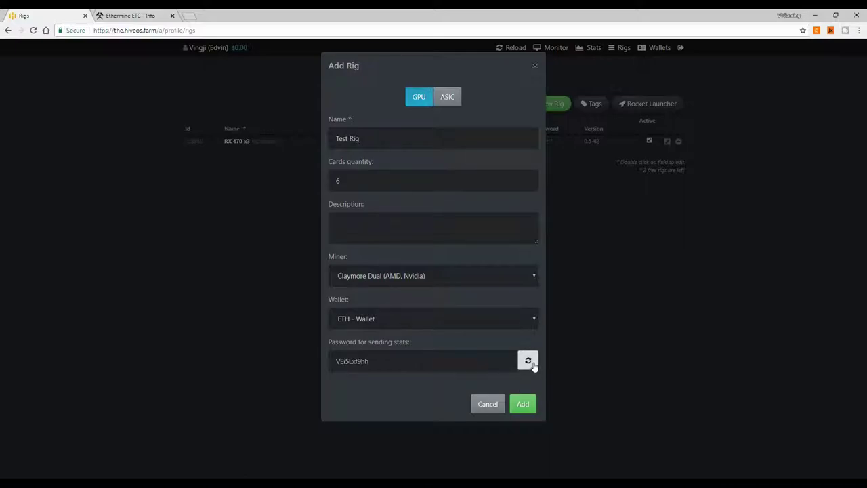
pyautogui.click(533, 364)
pyautogui.click(532, 365)
pyautogui.click(532, 364)
pyautogui.click(533, 364)
pyautogui.click(391, 361)
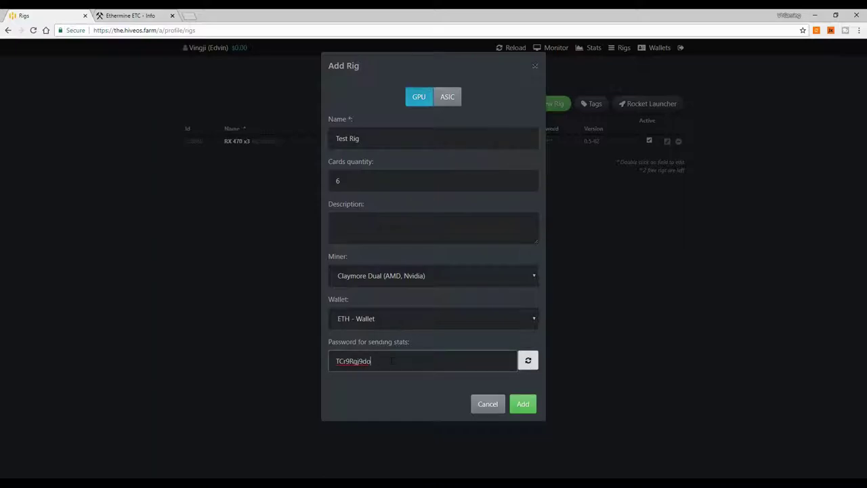
pyautogui.press('BackSpace')
pyautogui.press('BackSpace')
pyautogui.press('BackSpace')
pyautogui.press('BackSpace')
pyautogui.click(528, 361)
pyautogui.click(528, 361)
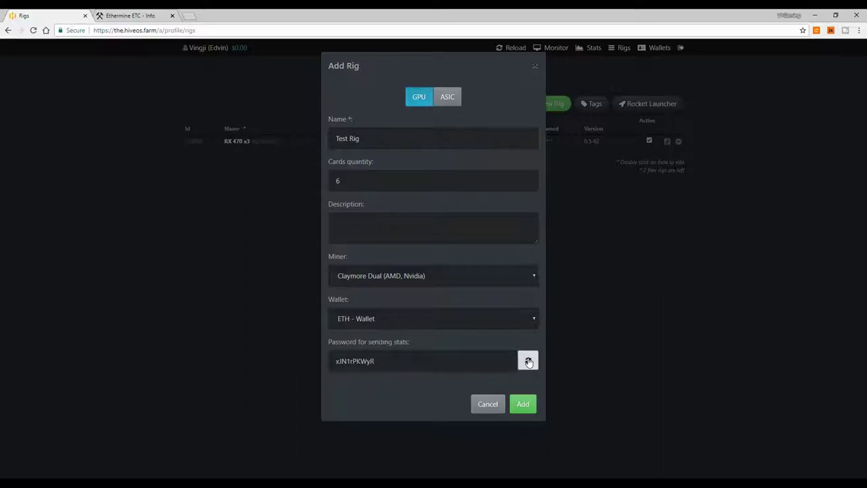
# Add Test Rig to the account and highlight its ID in the rigs list.
pyautogui.click(522, 406)
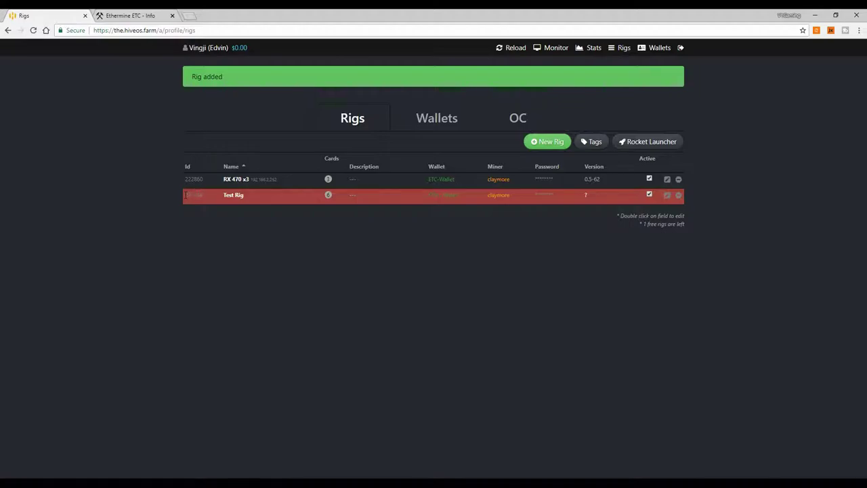
pyautogui.moveTo(184, 195); pyautogui.dragTo(204, 195)
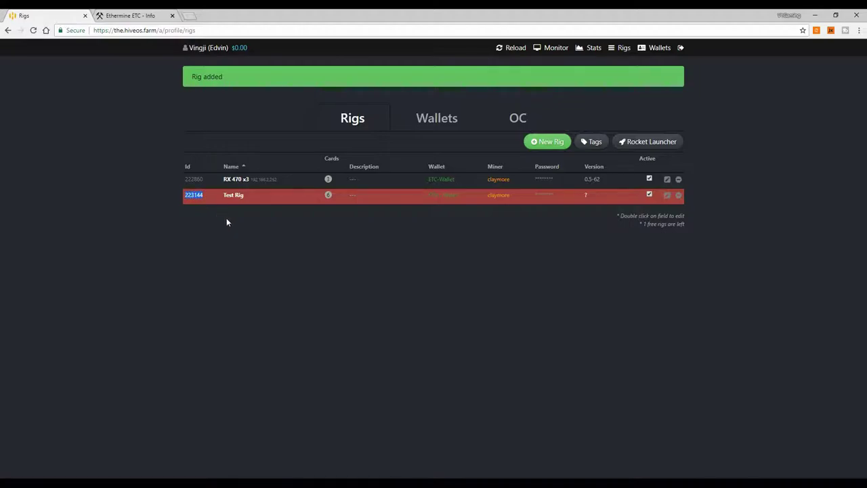